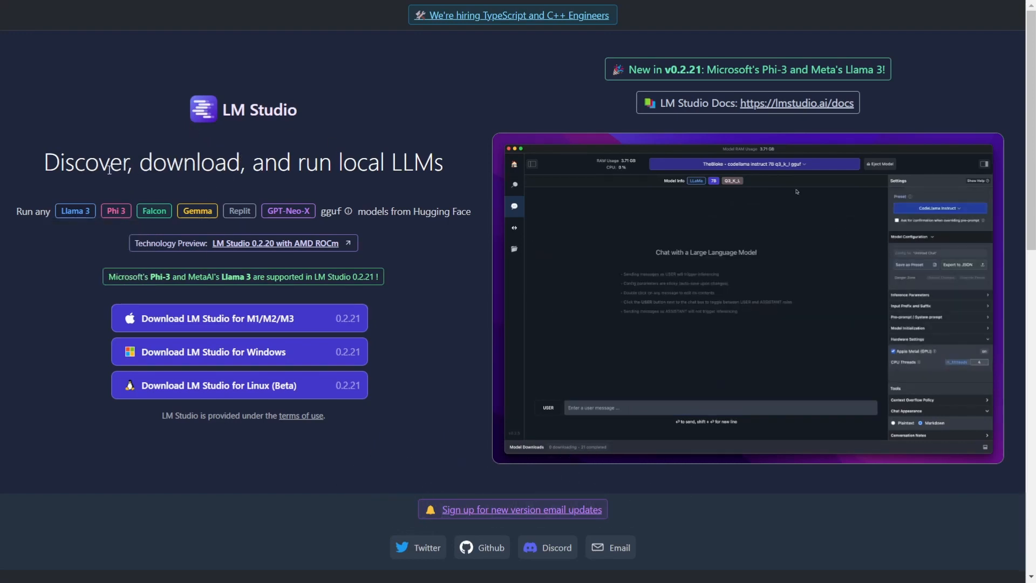
Download the LM Studio 0.2.21 installer for Windows from the LM Studio website
drag(60, 163, 381, 169)
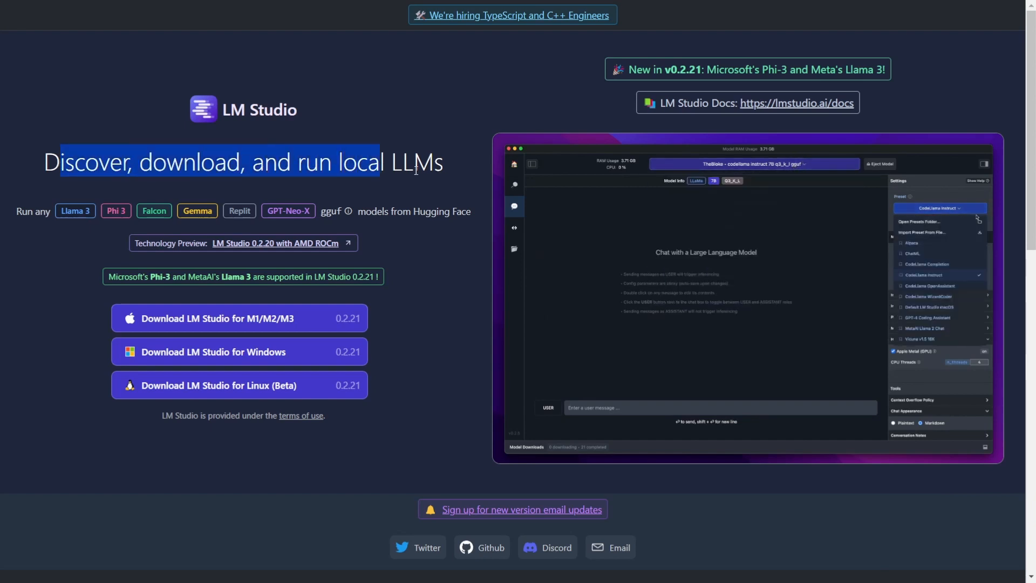
click(47, 266)
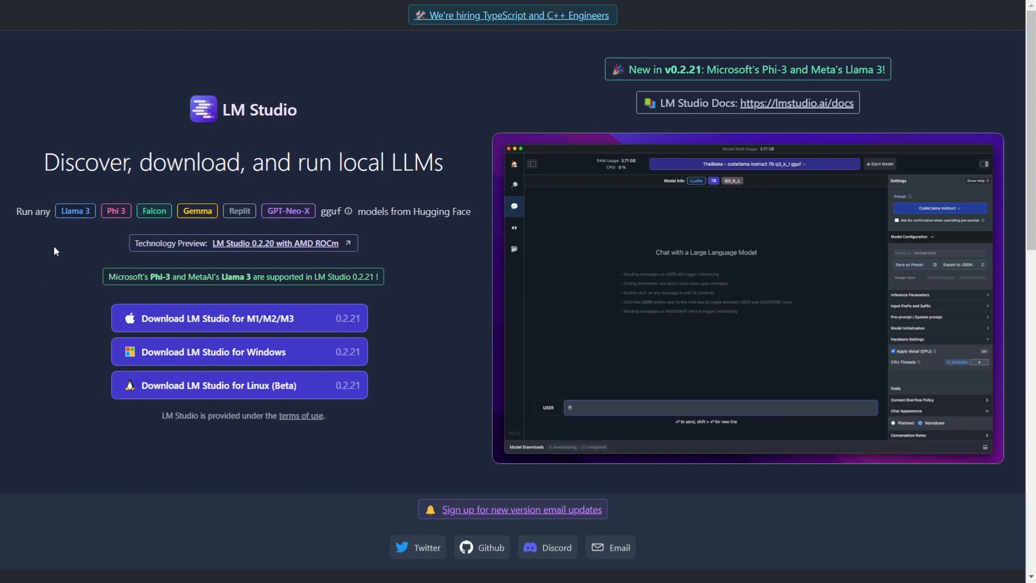
mouse_move(77, 220)
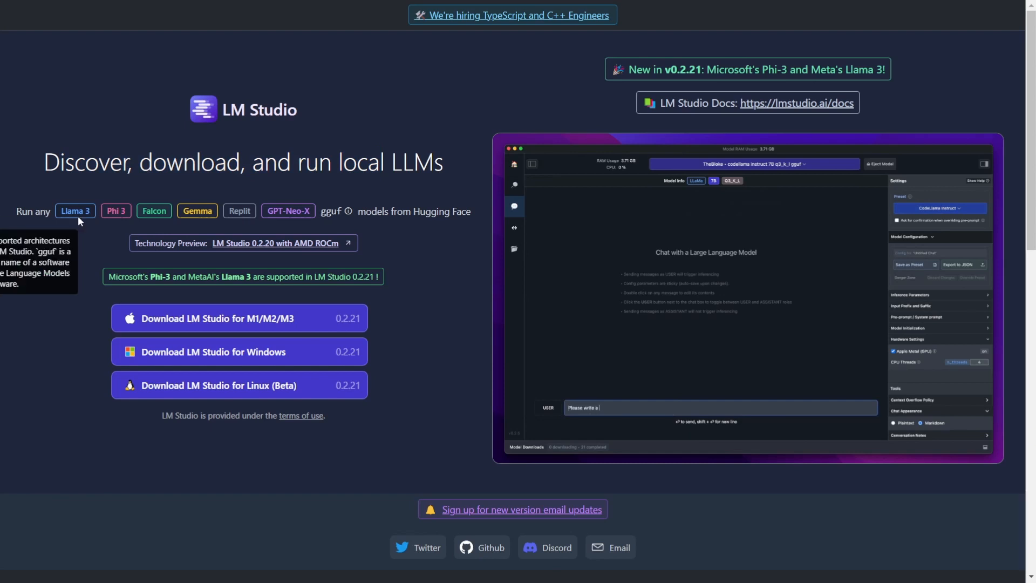
mouse_move(121, 212)
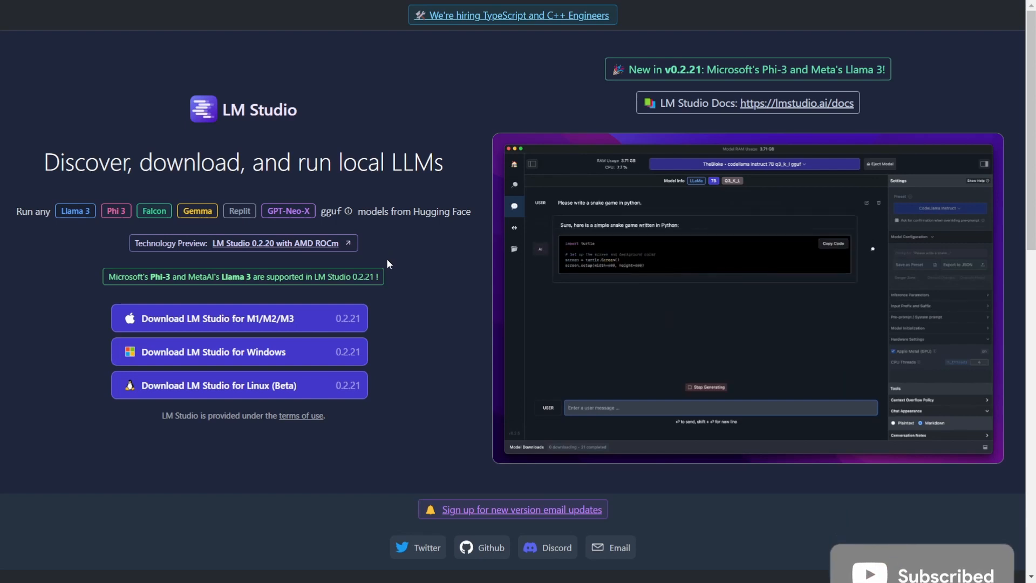
mouse_move(326, 213)
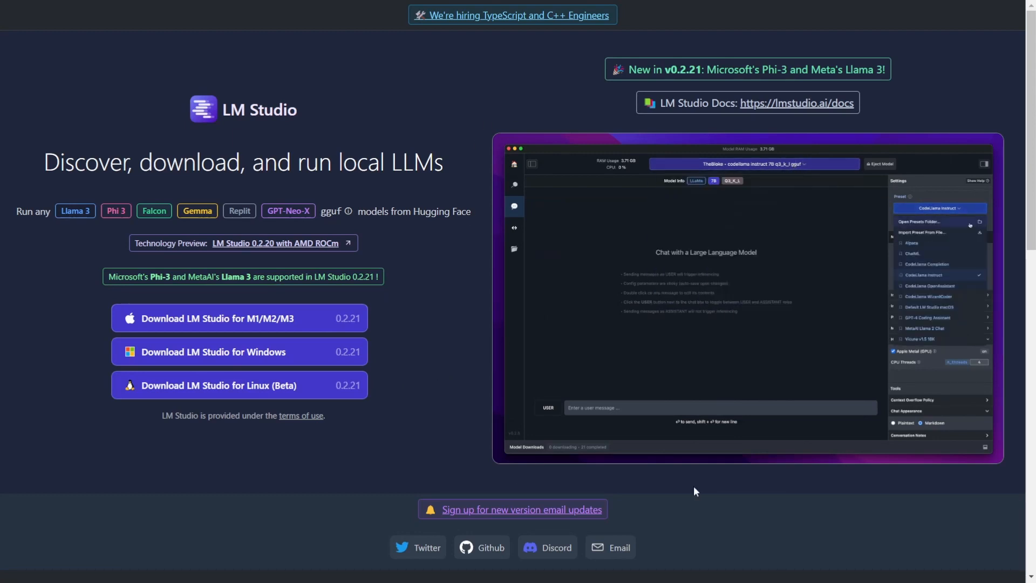
scroll(484, 414, down, 1)
scroll(484, 417, down, 15)
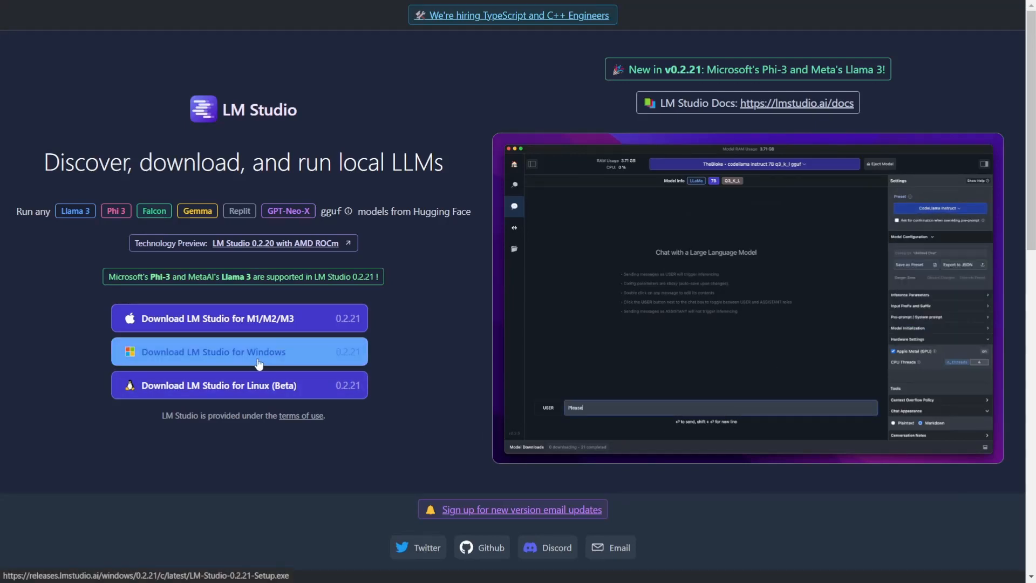
click(266, 360)
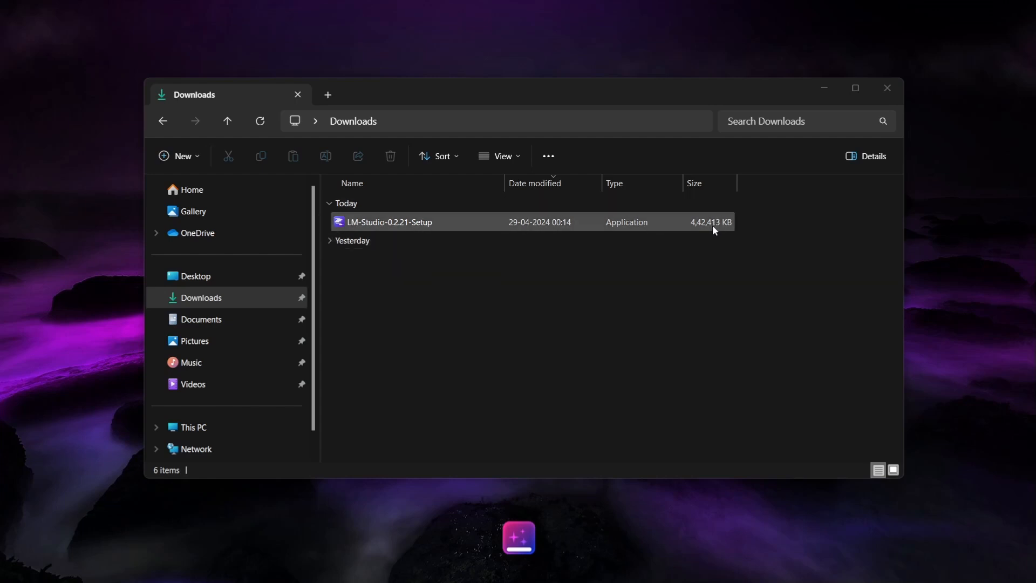
Run the LM-Studio-0.2.21-Setup application from the Downloads folder
click(567, 378)
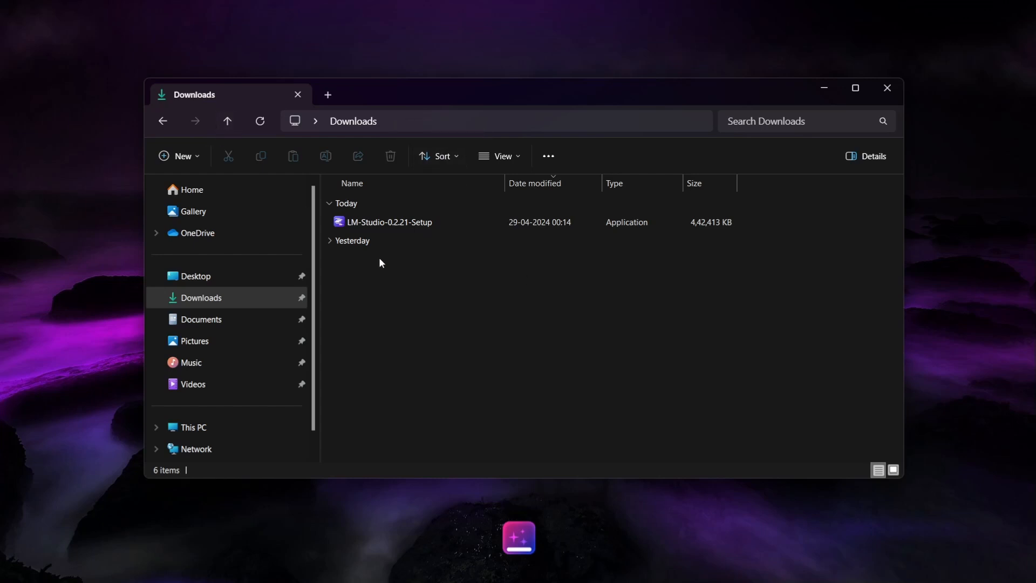
click(420, 229)
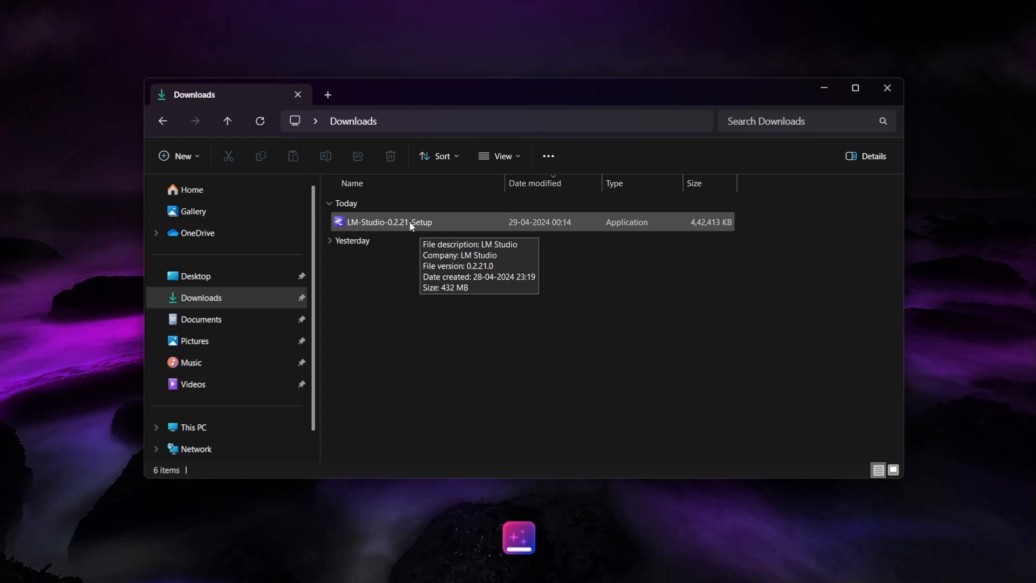
click(412, 226)
double_click(411, 227)
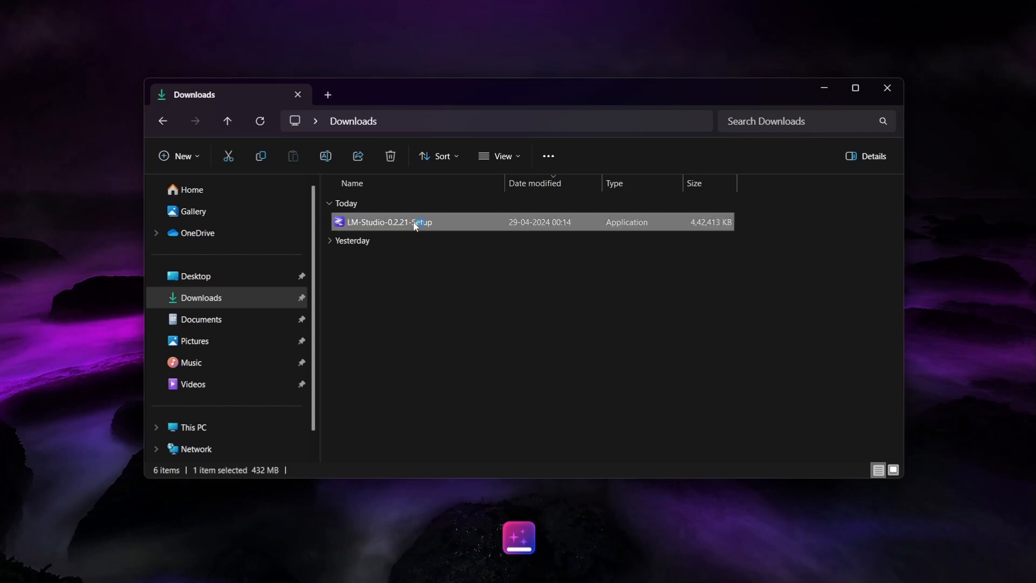
Minimize the Downloads window, switch to LM Studio and maximize its window
click(824, 88)
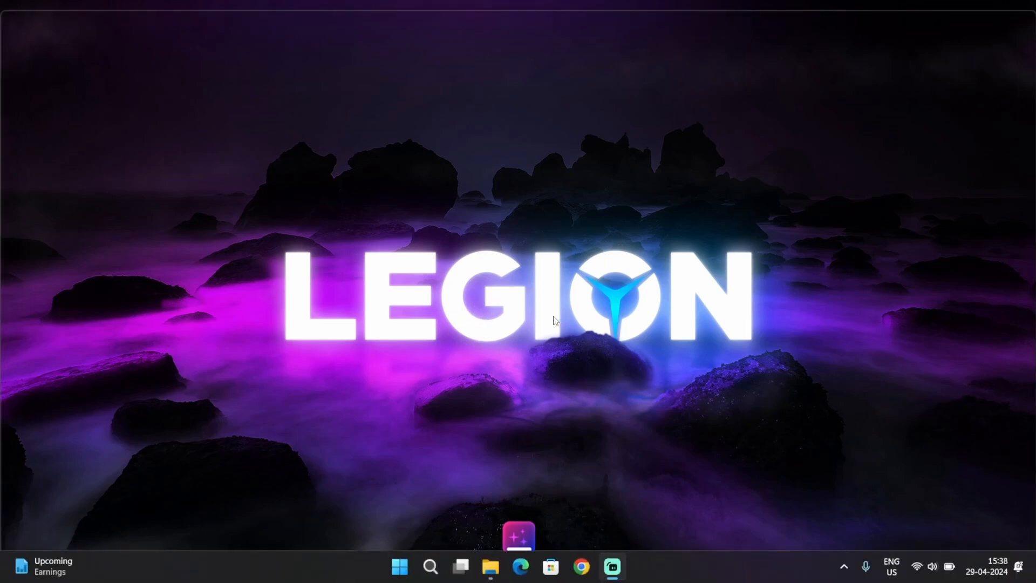
click(649, 567)
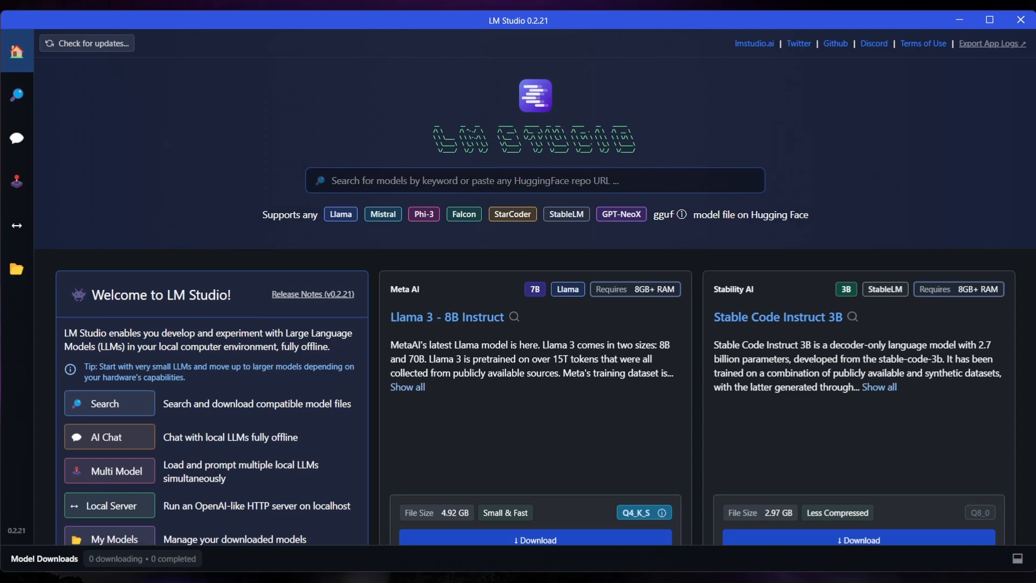
key(super+Up)
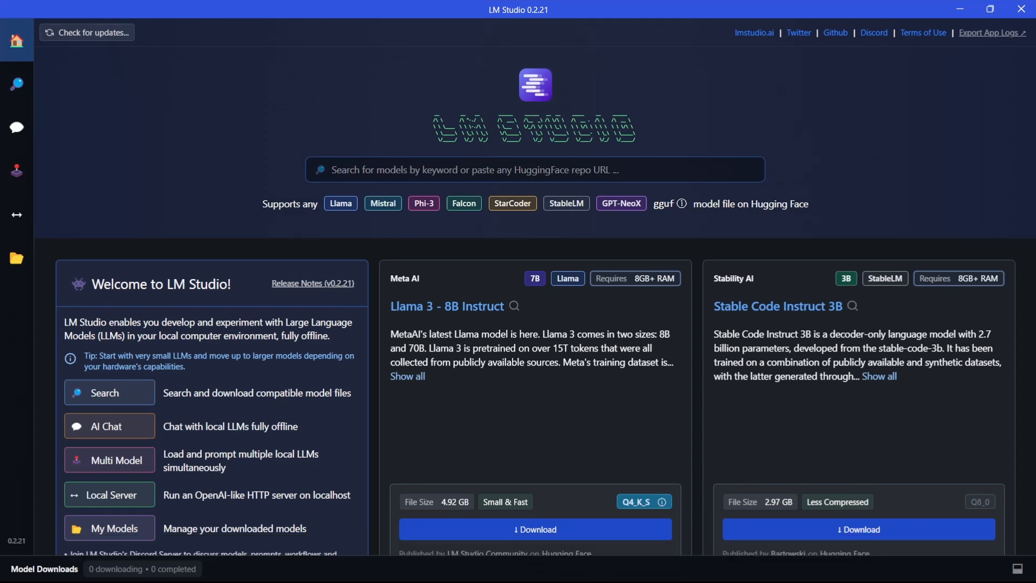
Examine the home page's model search, supported architectures with the gguf note, and featured models such as Llama 3 - 8B Instruct
click(372, 170)
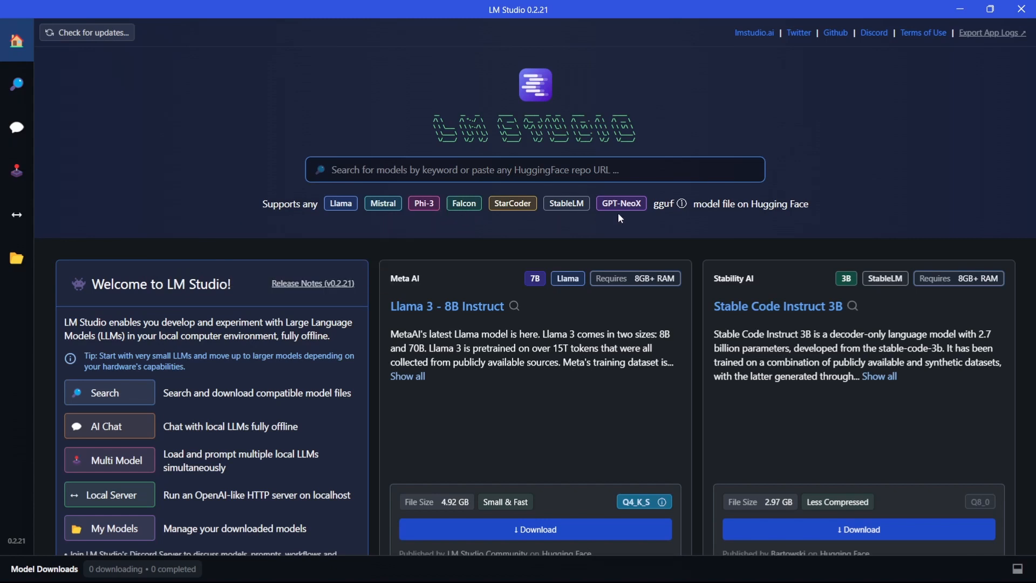
mouse_move(633, 205)
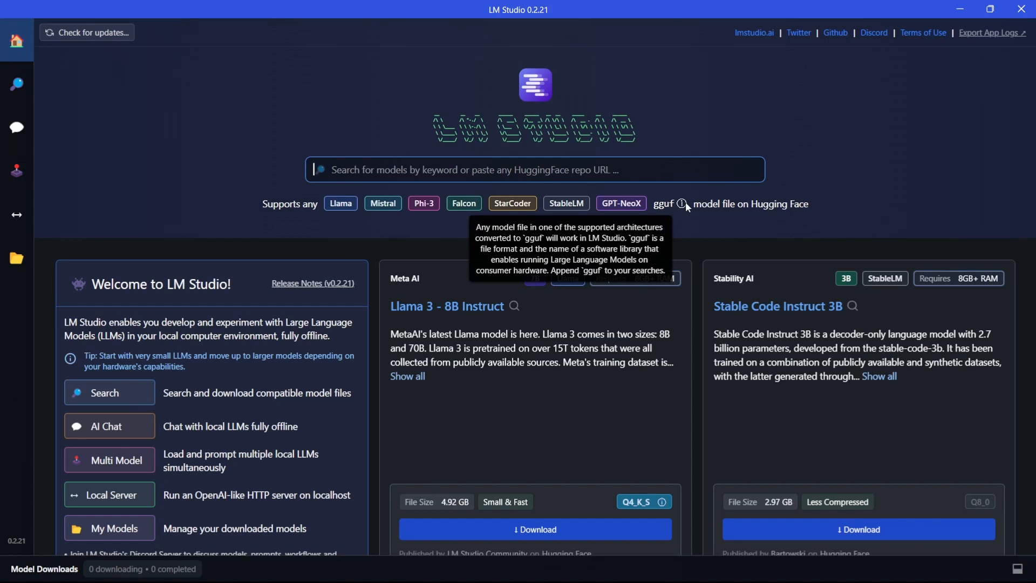
scroll(258, 305, down, 1)
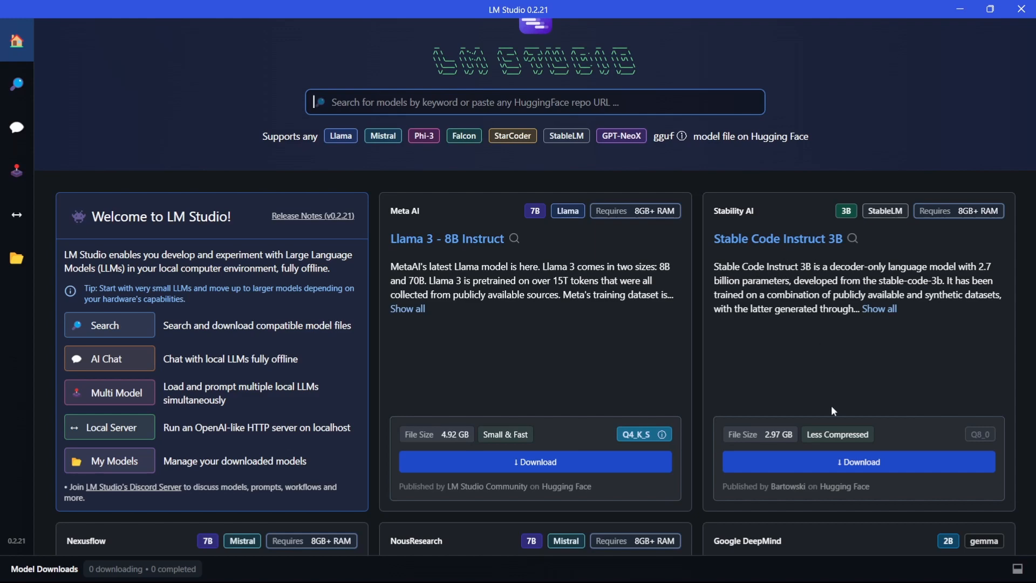
scroll(783, 441, down, 3)
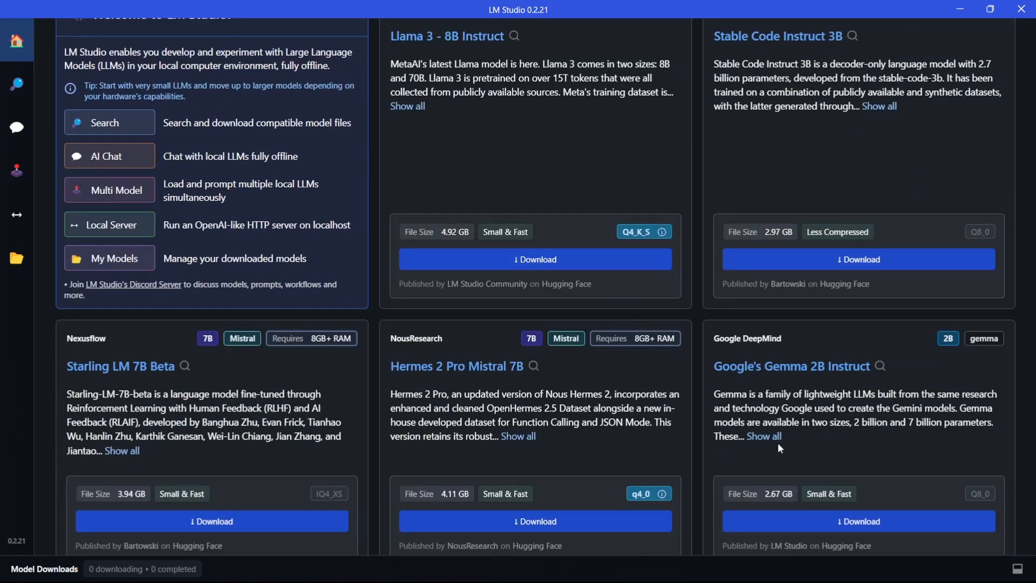
scroll(696, 451, up, 4)
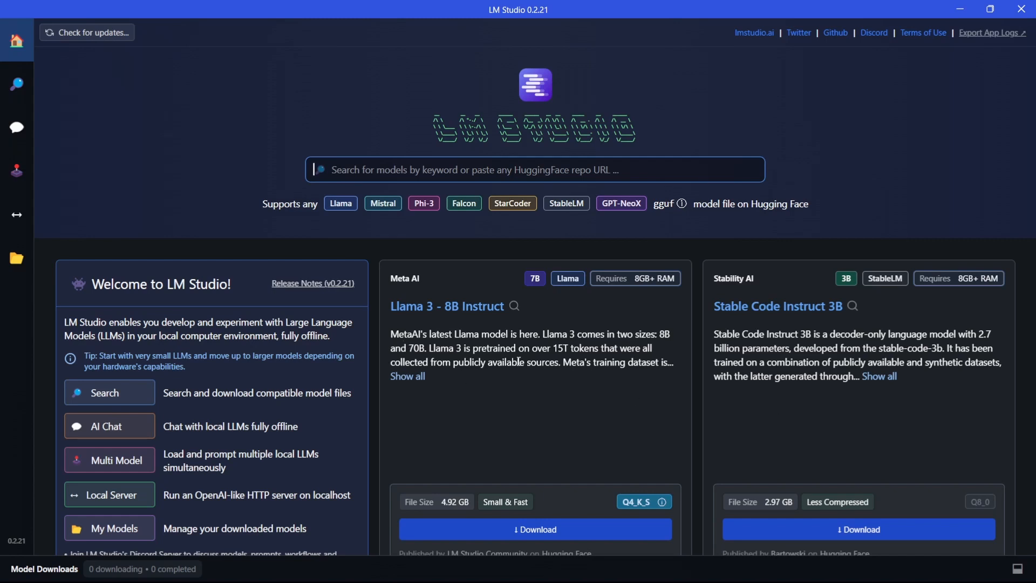
drag(527, 306, 399, 309)
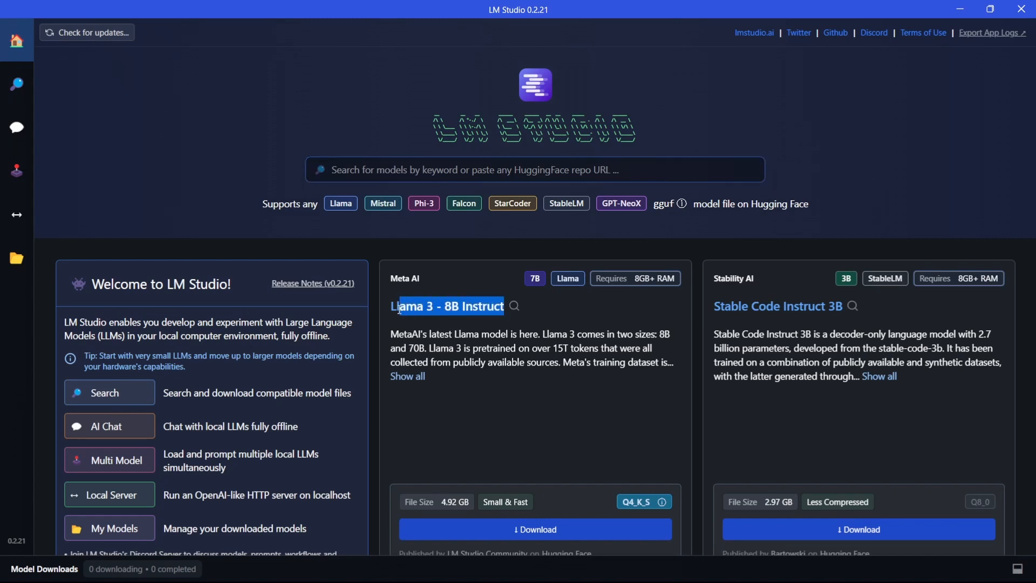
click(594, 453)
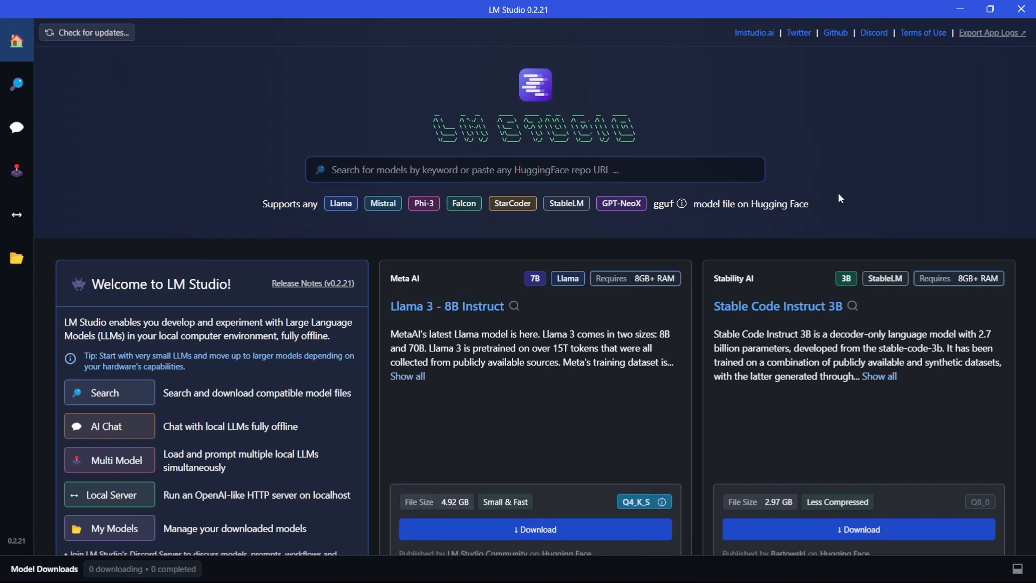
scroll(845, 432, down, 5)
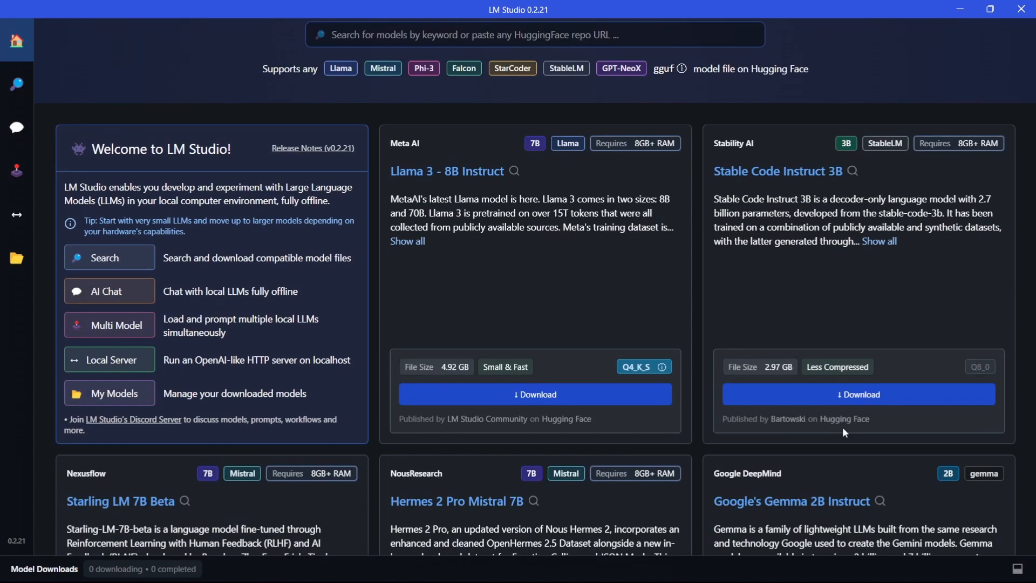
scroll(830, 432, down, 3)
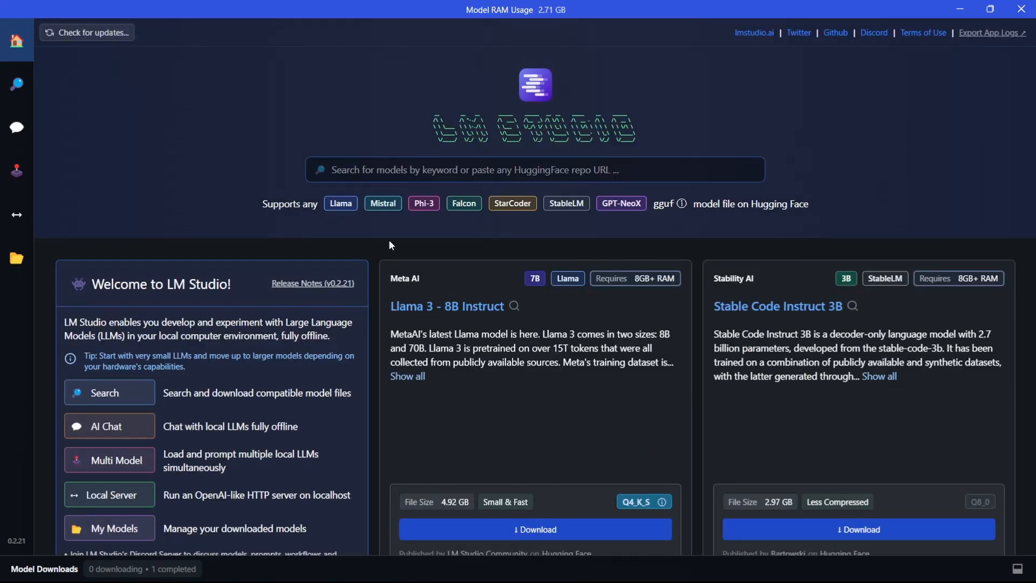
Search the model library for "phi-3"
click(414, 173)
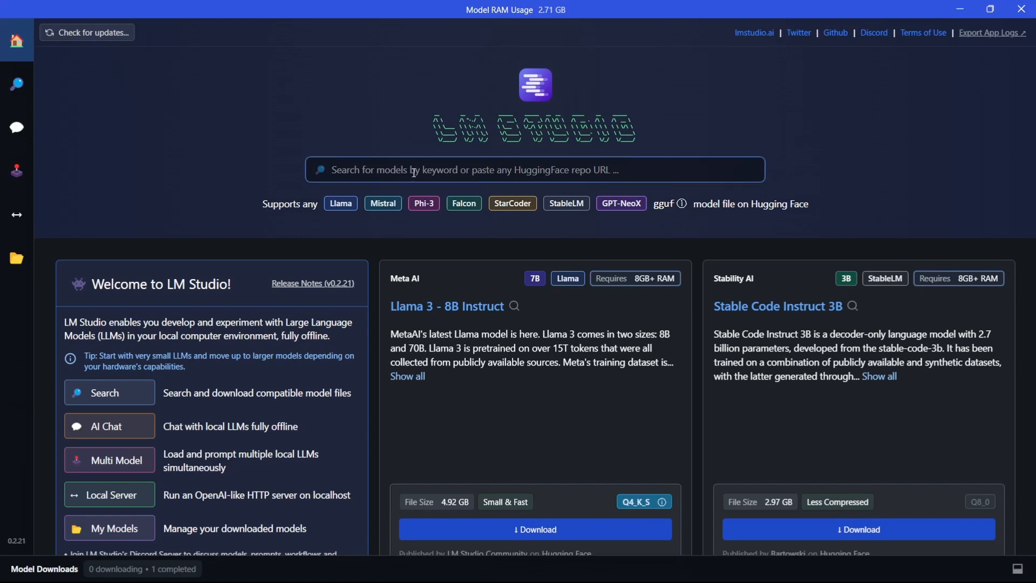
text(phi-3)
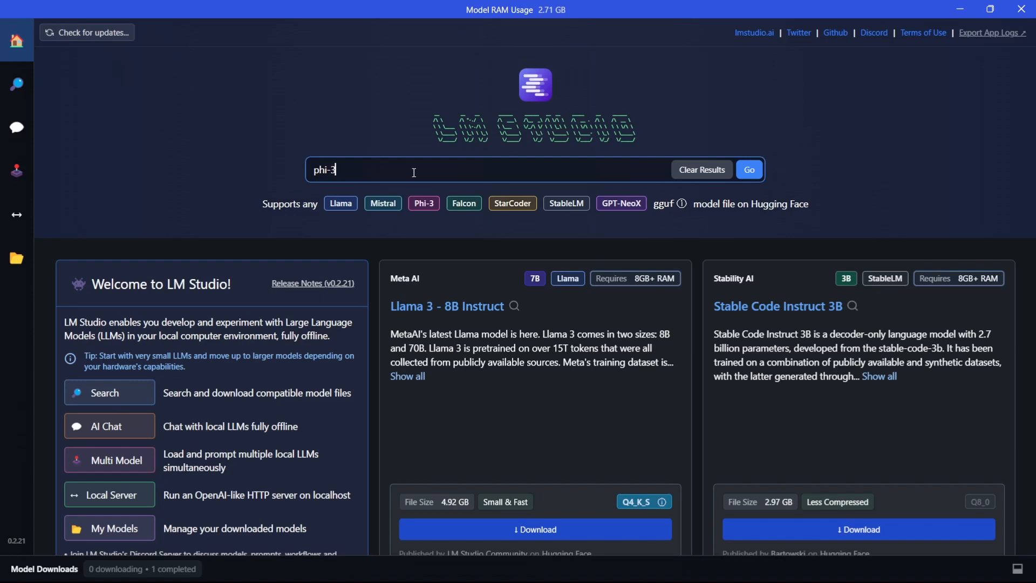
key(Return)
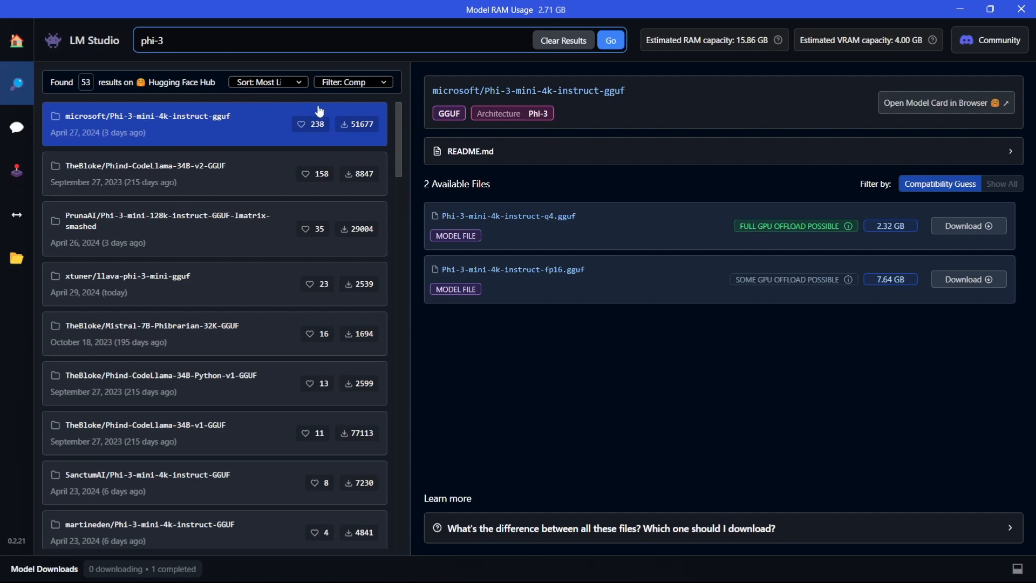
Check the compatibility filter options offered for the search results without changing the selection
click(371, 87)
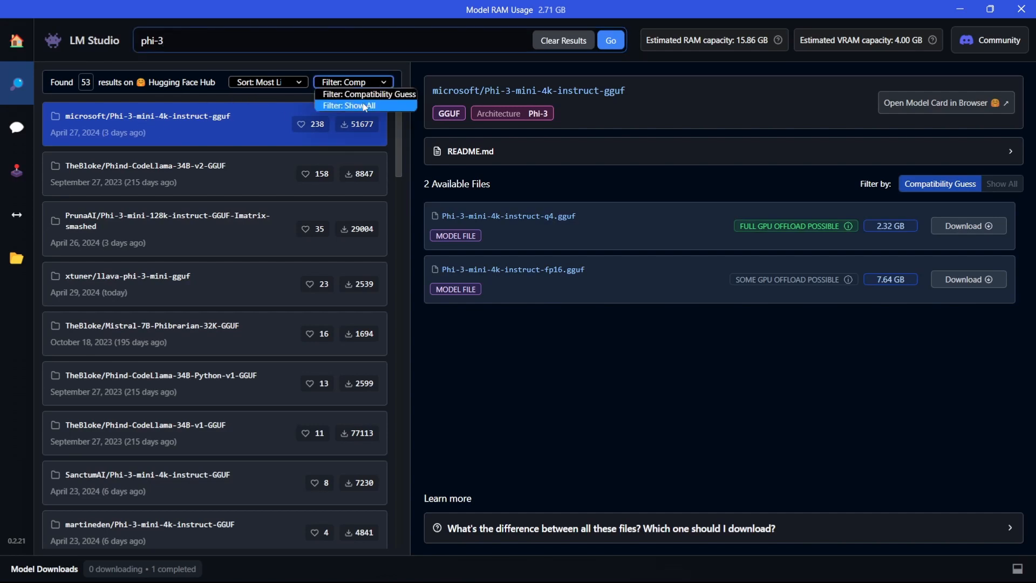
click(387, 84)
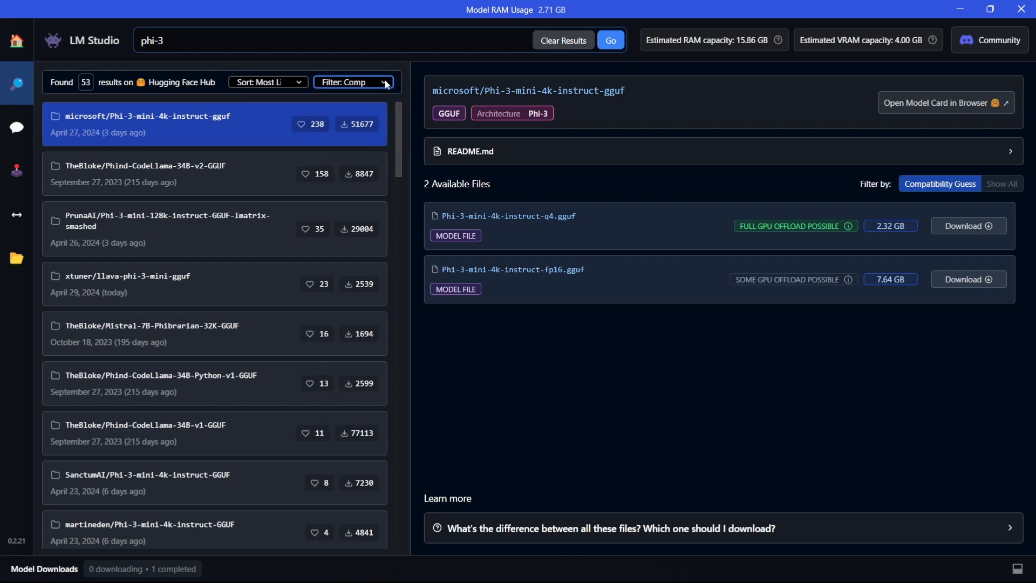
click(386, 84)
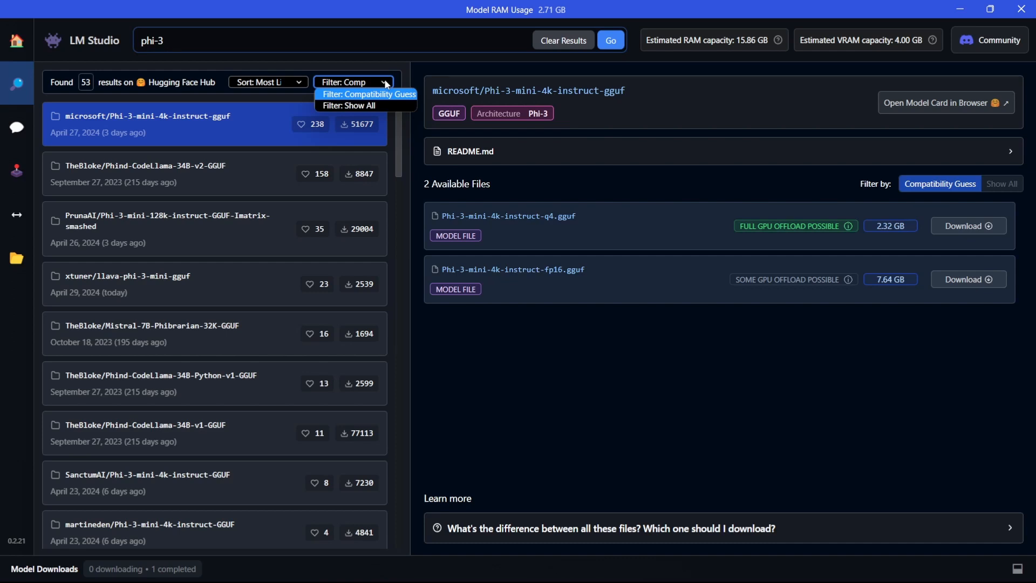
click(711, 413)
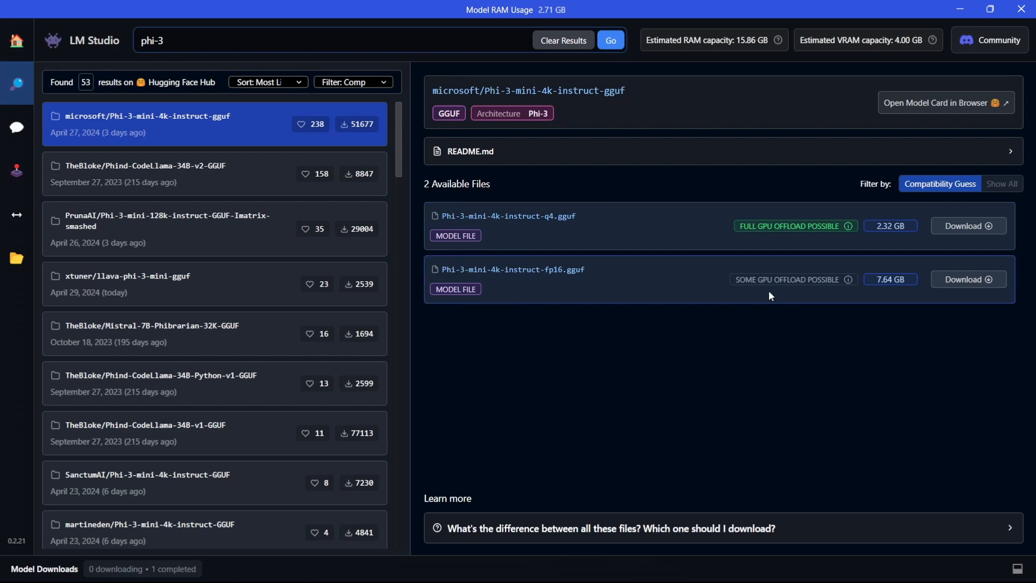
Download Phi-3-mini-4k-instruct-q4.gguf from the microsoft repository, check it among the model downloads, and collapse the download list
click(954, 233)
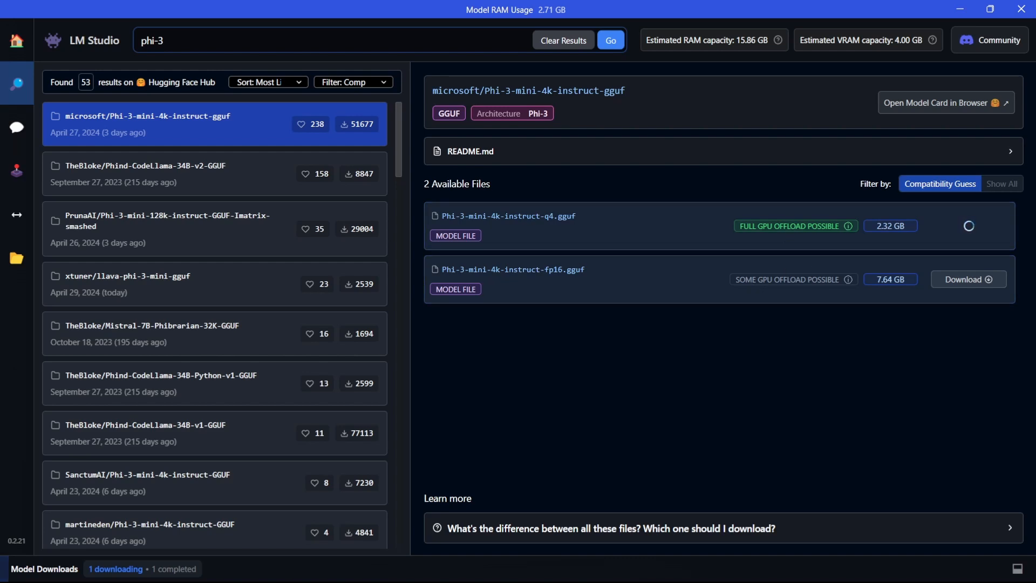
click(111, 569)
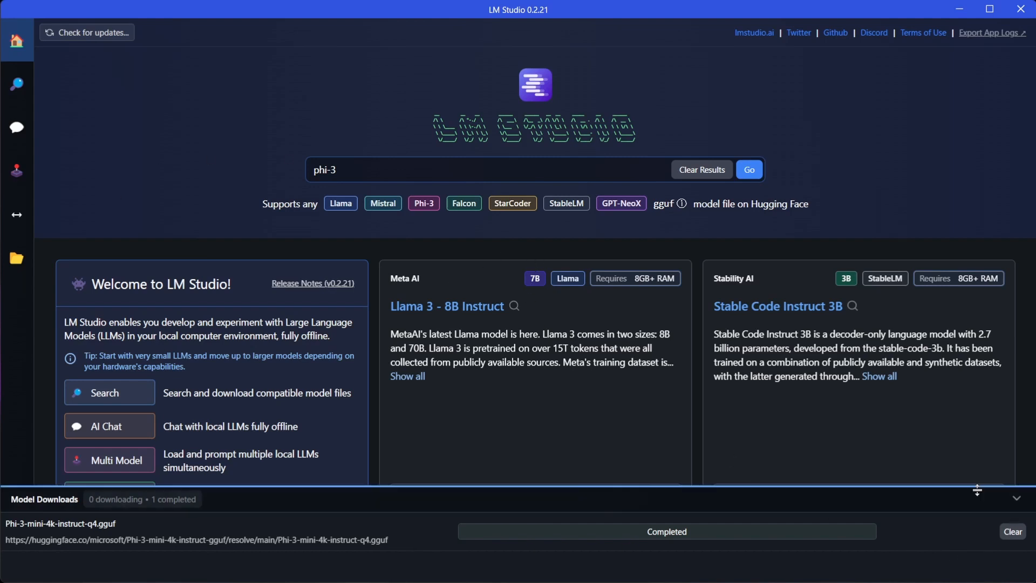
click(1017, 498)
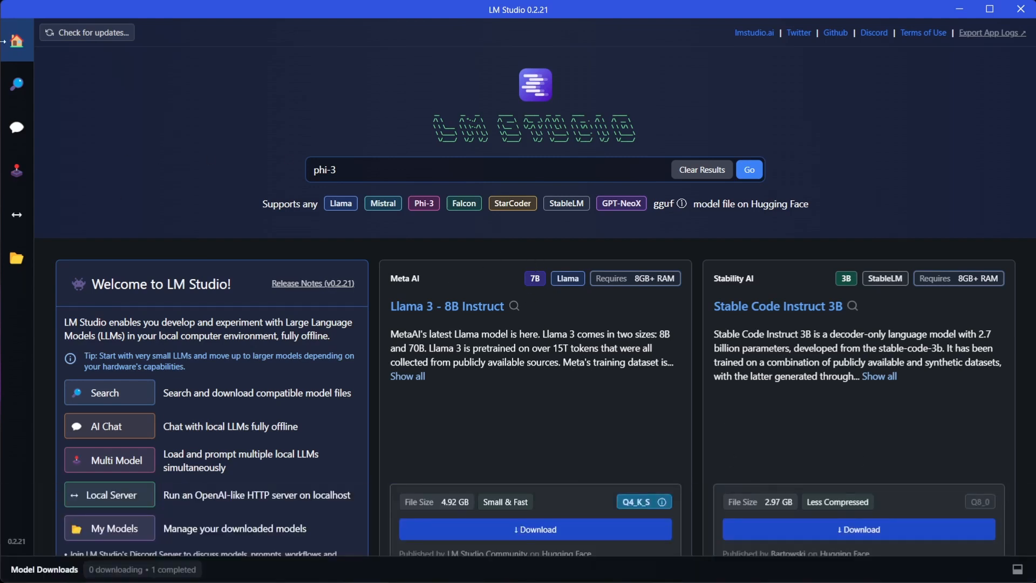
Load the microsoft Phi 3 mini 4k instruct q4 model in the AI chat and send it the message "Hello"
click(20, 135)
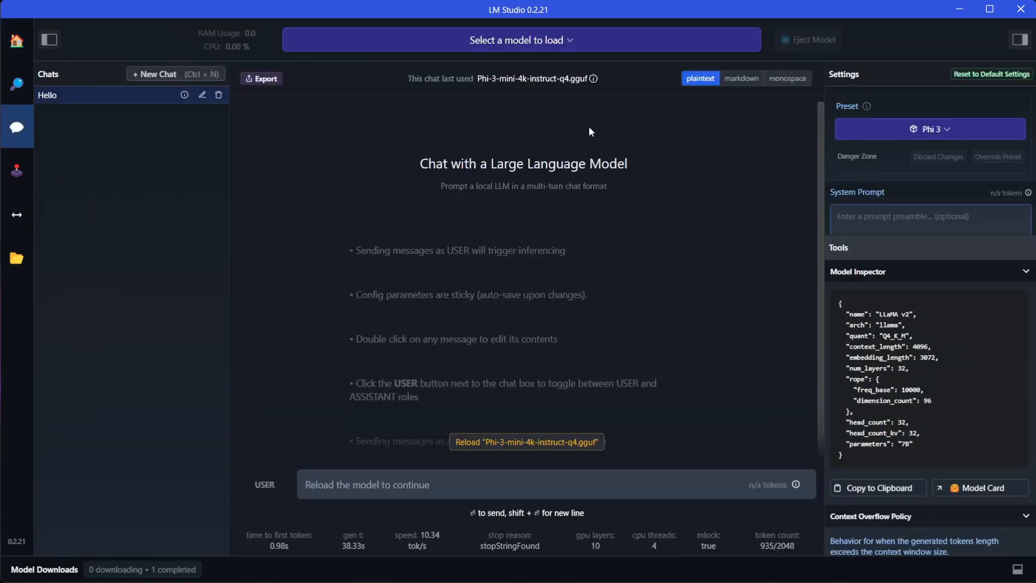
click(557, 49)
click(482, 108)
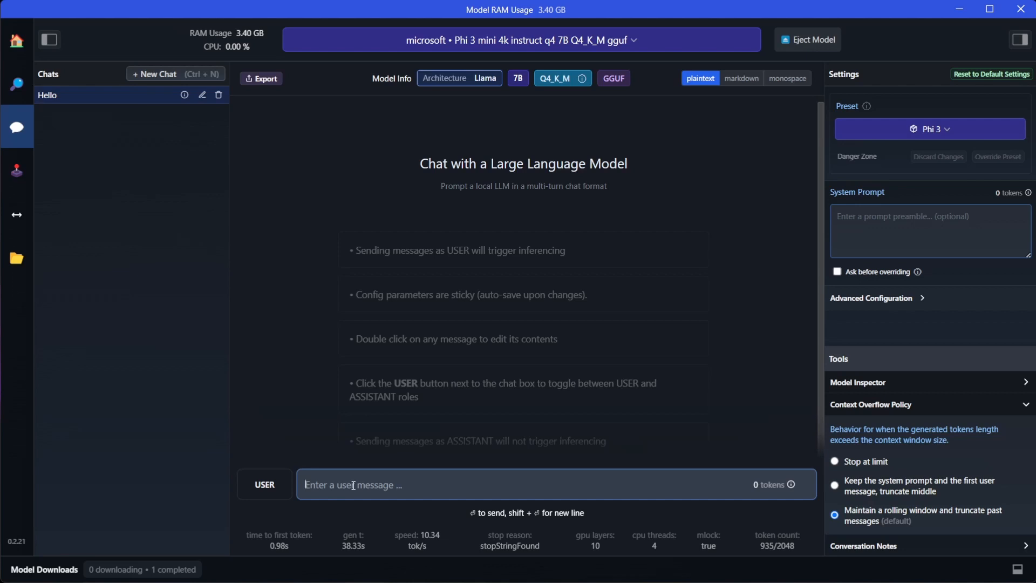
text(Hello)
key(Return)
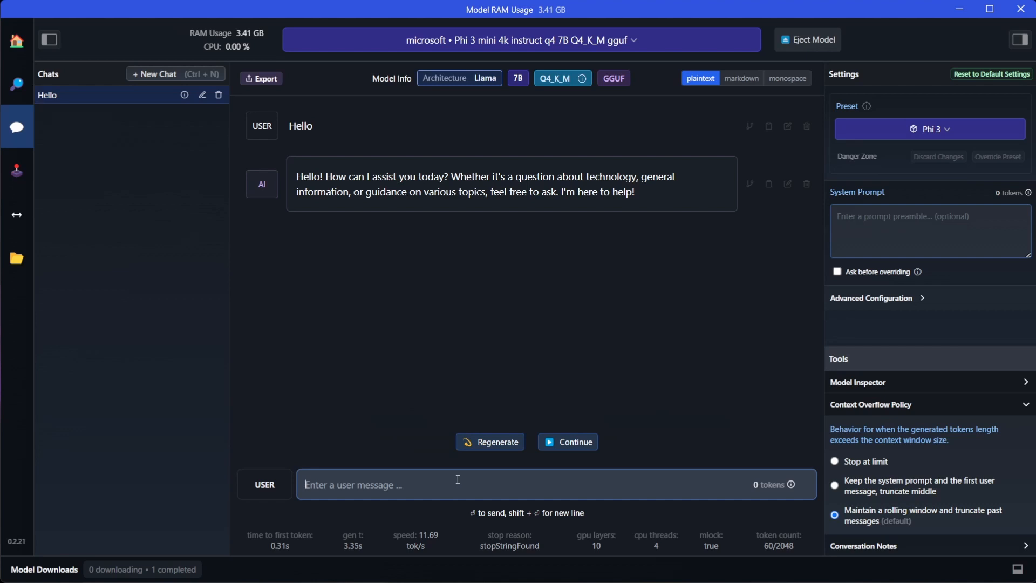
Ask the loaded model "Tell me some fun facts about earth?" and read through its answer
text(Tell me some fun)
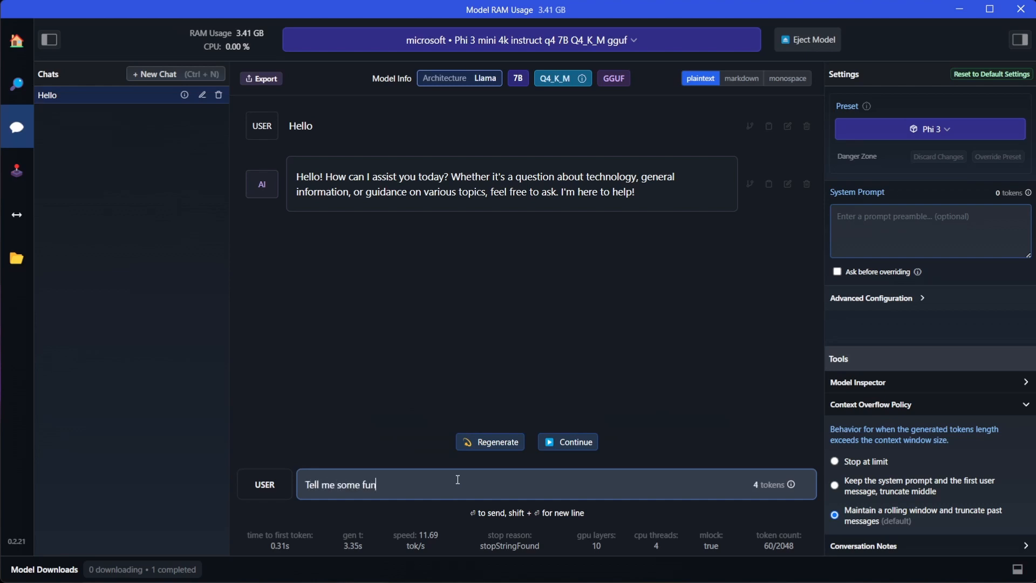
text( facts about earth?)
key(Return)
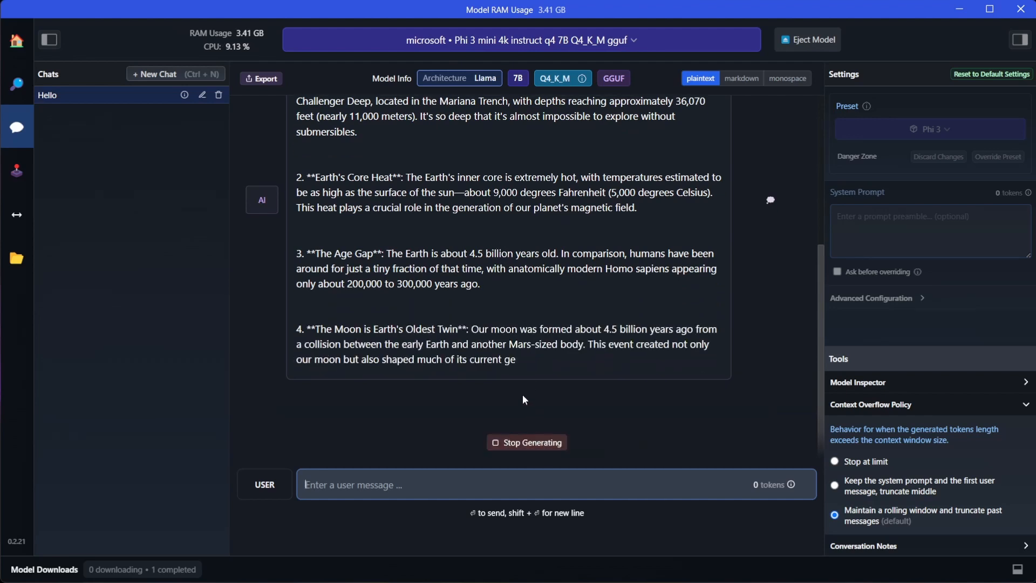
scroll(563, 284, up, 10)
scroll(563, 291, down, 10)
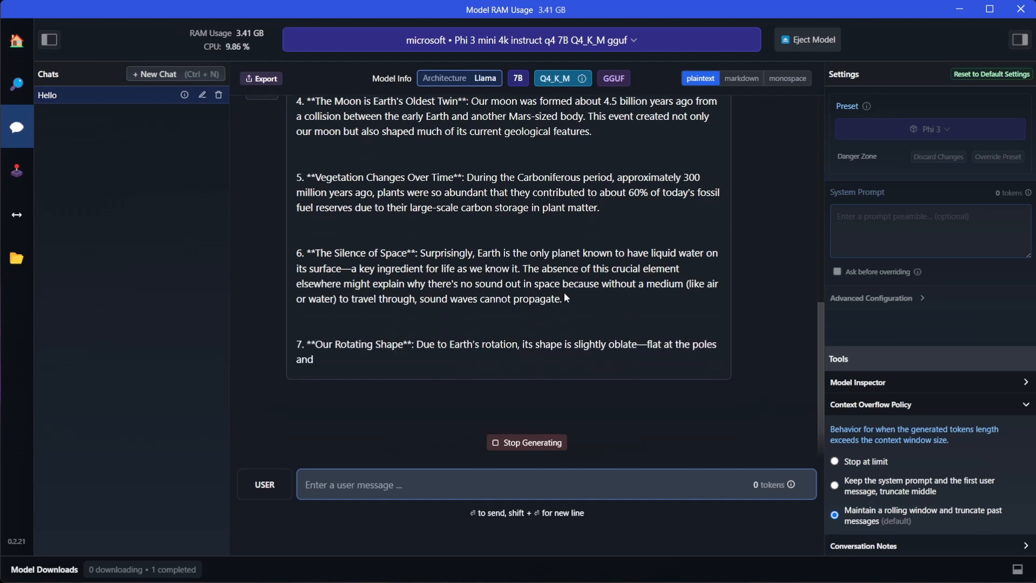
scroll(572, 300, up, 10)
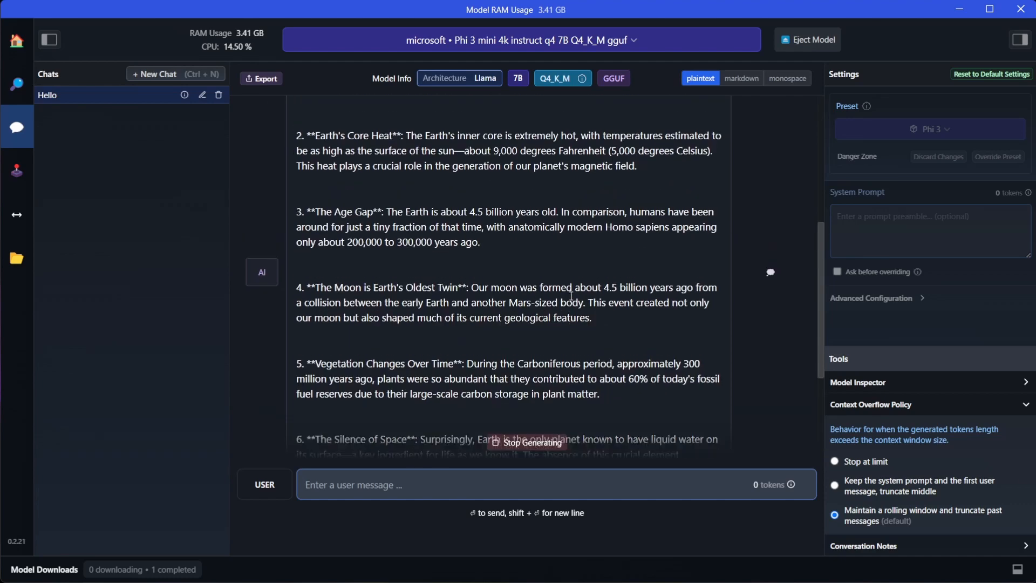
scroll(571, 302, down, 8)
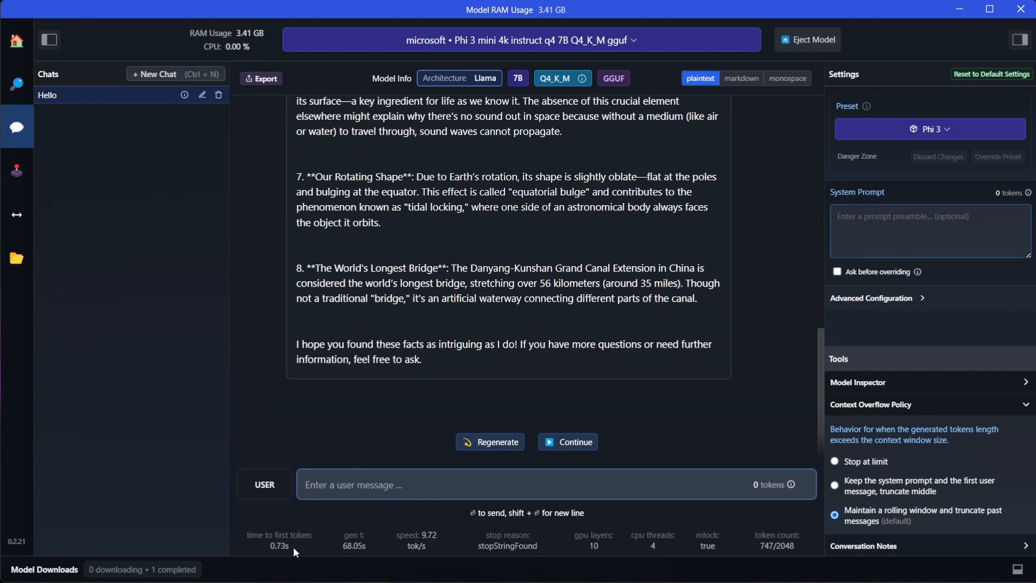
Check the response statistics for time to first token, generation speed and token count
drag(296, 544, 266, 545)
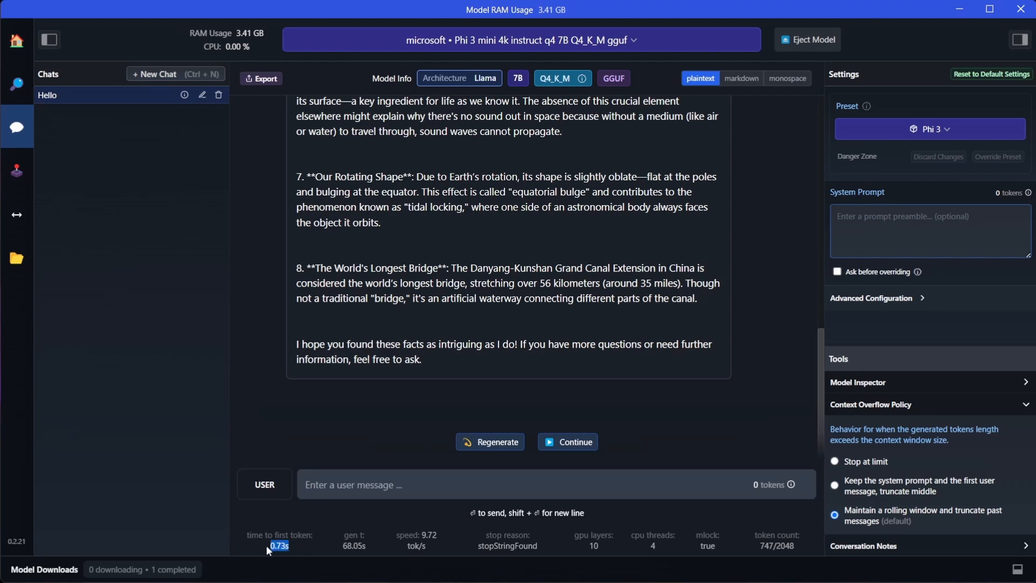
click(304, 535)
drag(425, 535, 437, 535)
drag(794, 546, 776, 547)
drag(758, 548, 770, 546)
Open the Local Inference Server page and examine the RAM and CPU usage, request queuing, verbose logs and prompt formatting settings
click(22, 224)
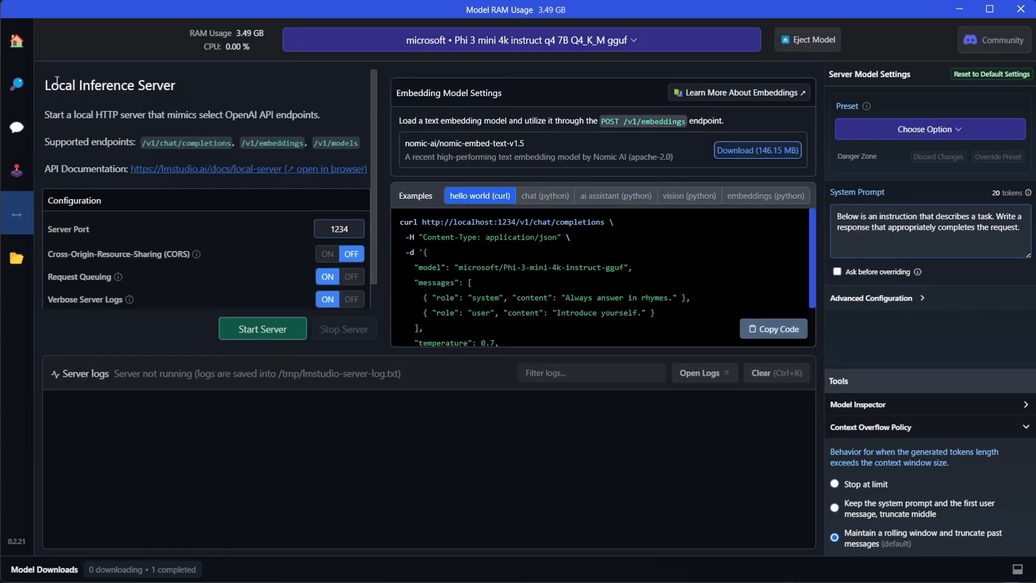
drag(51, 85, 194, 85)
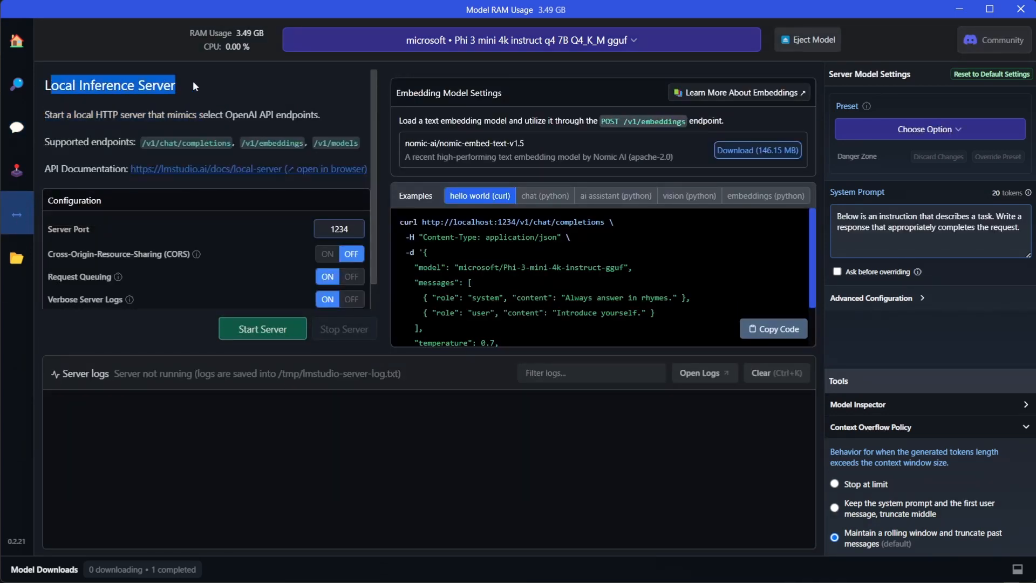
click(222, 80)
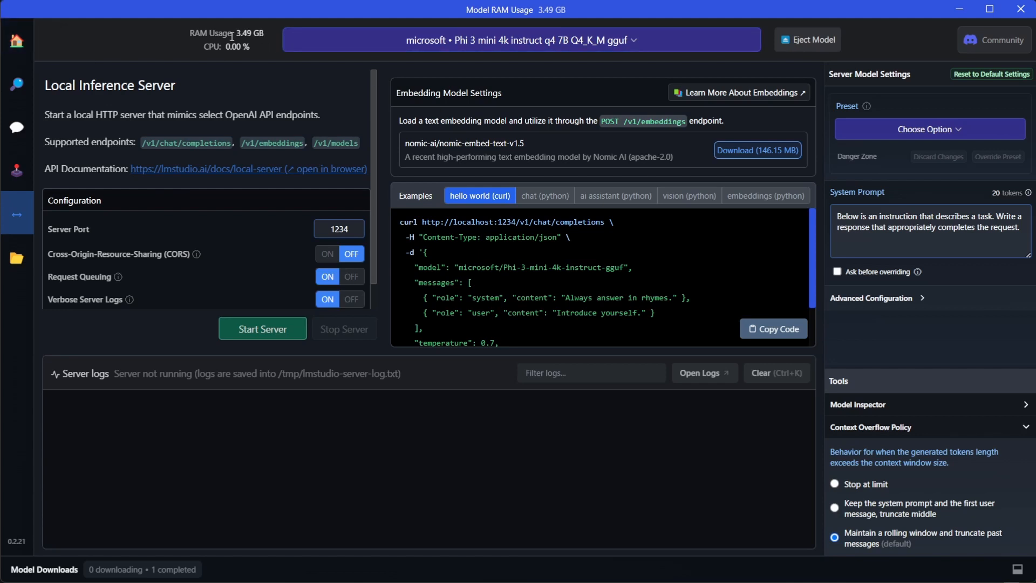
drag(179, 28, 253, 52)
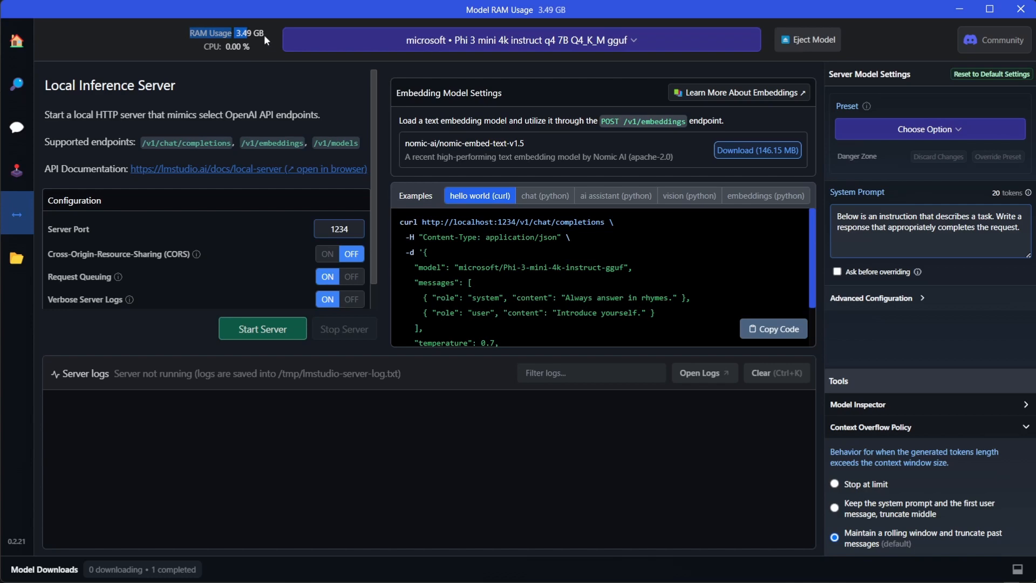
click(252, 47)
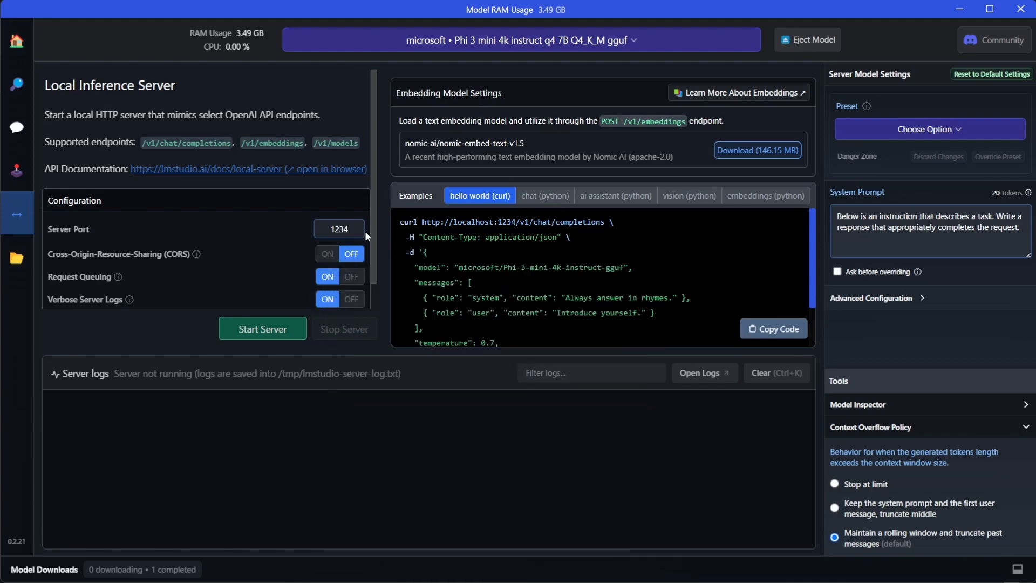
scroll(372, 266, down, 2)
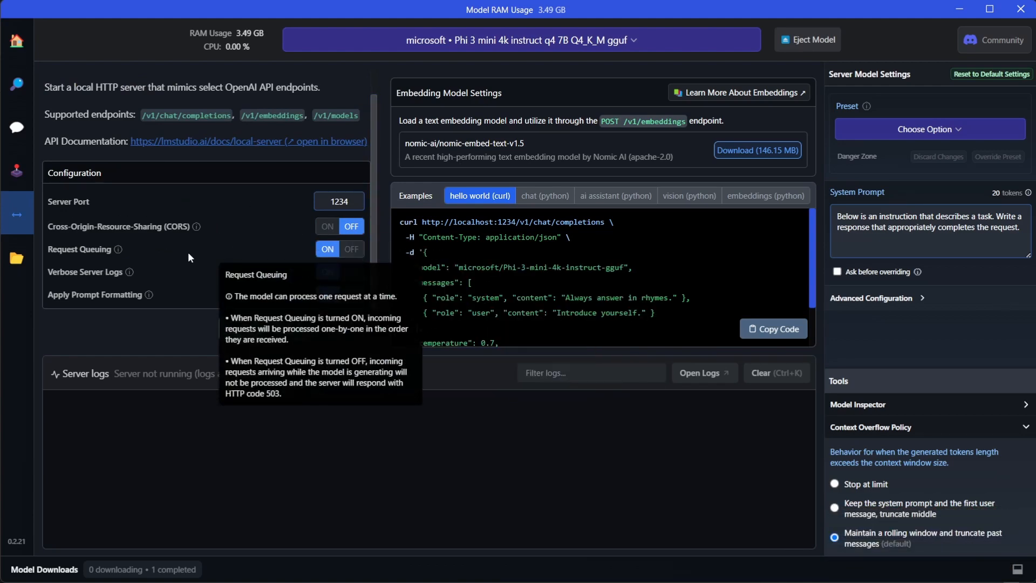
mouse_move(130, 231)
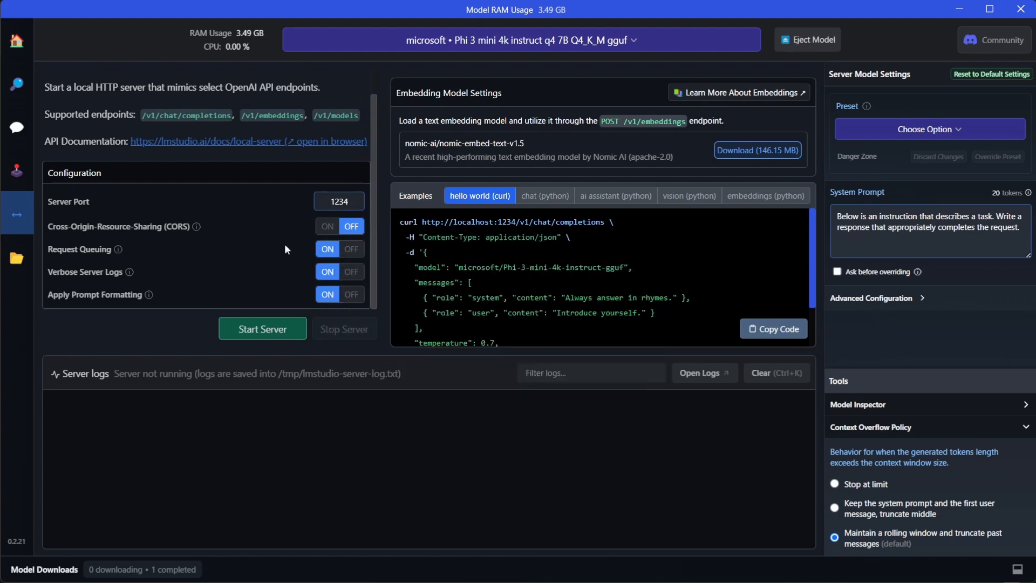
mouse_move(161, 268)
mouse_move(331, 262)
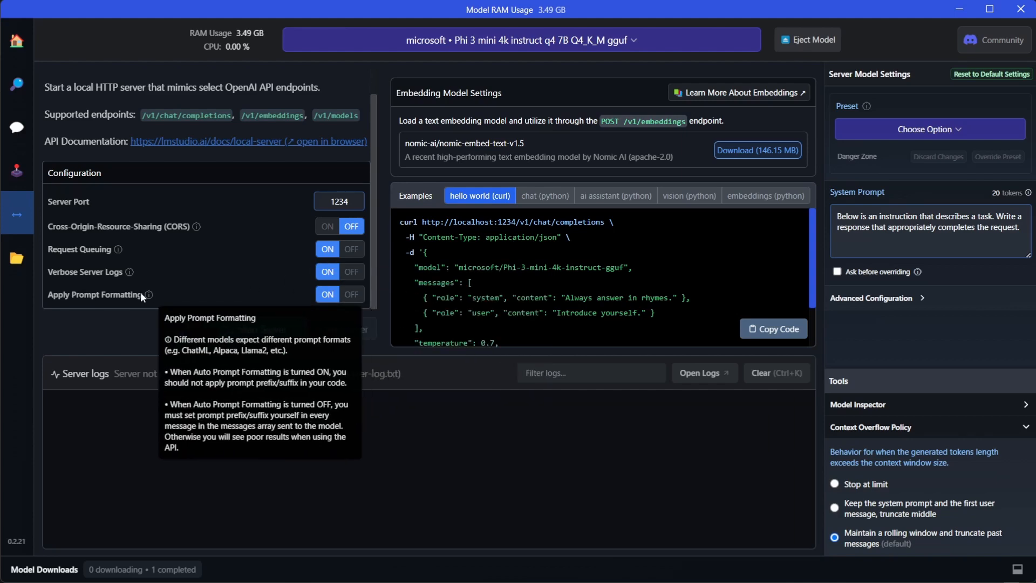
mouse_move(125, 308)
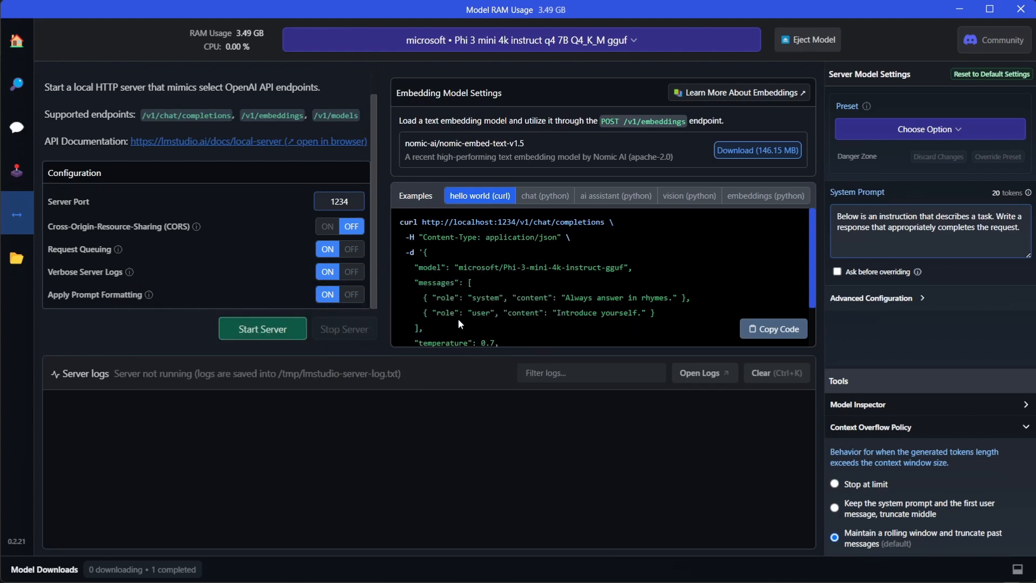
click(270, 330)
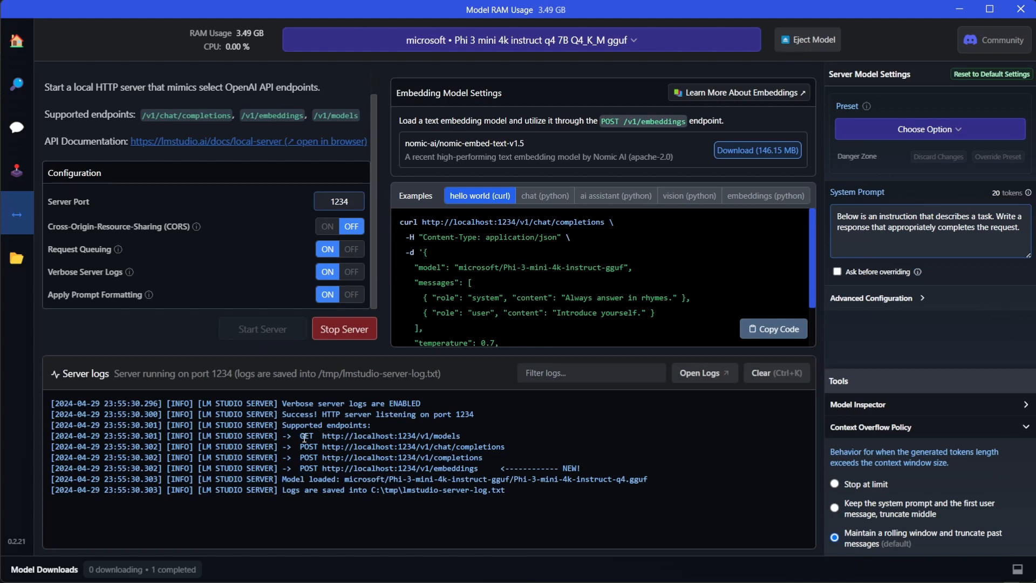
drag(322, 437, 463, 440)
key(ctrl+c)
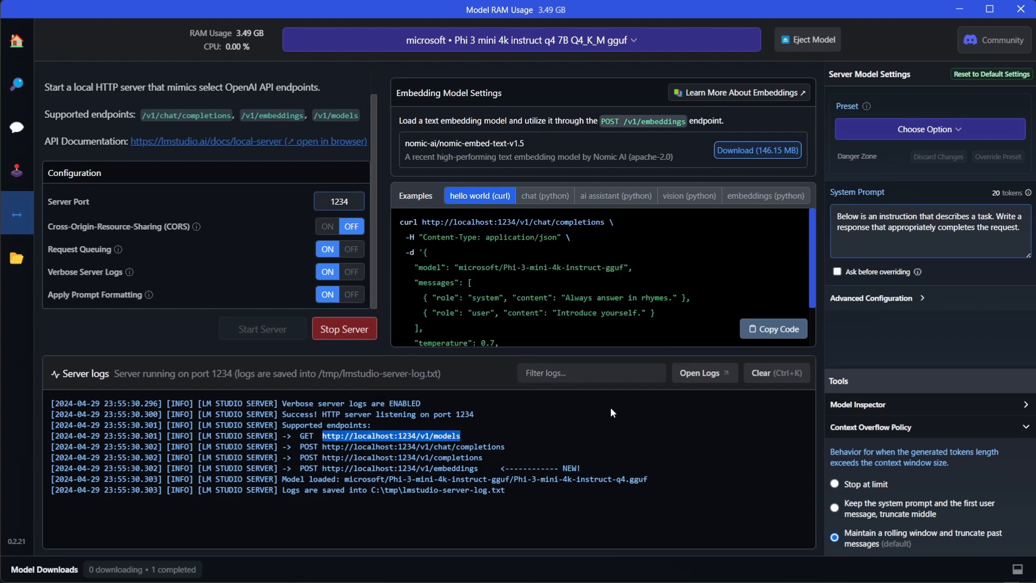
key(super)
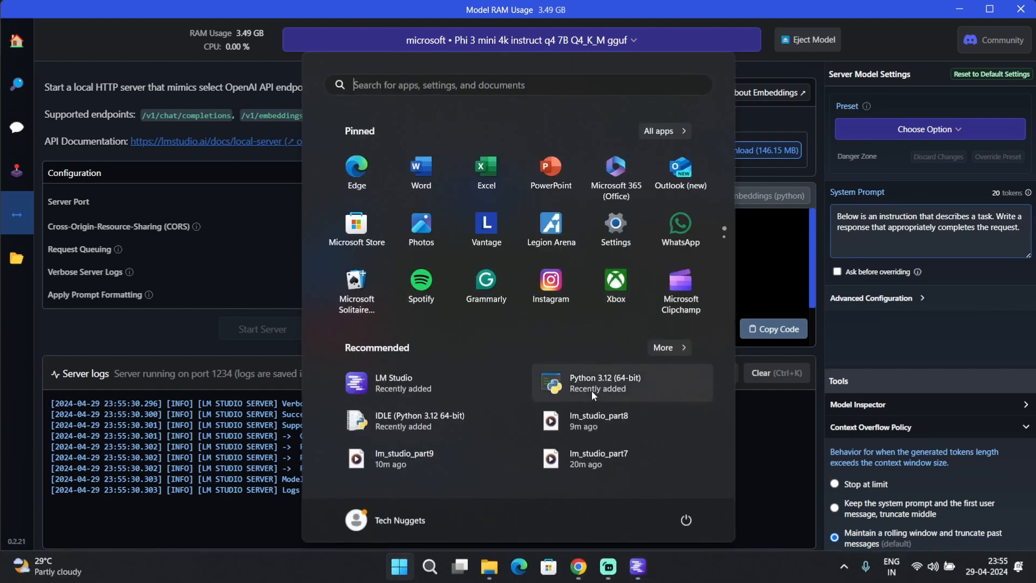
click(579, 567)
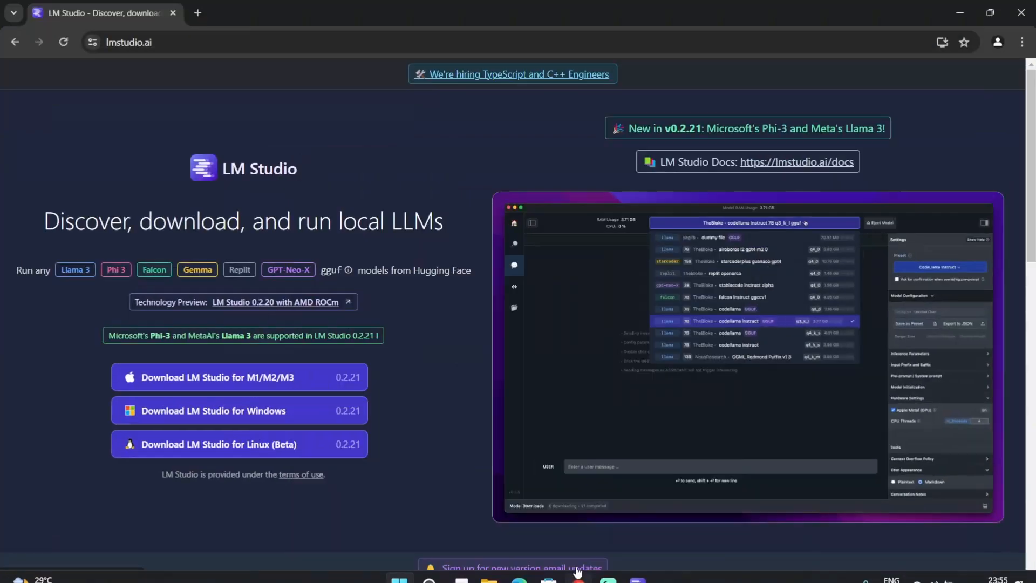
click(197, 13)
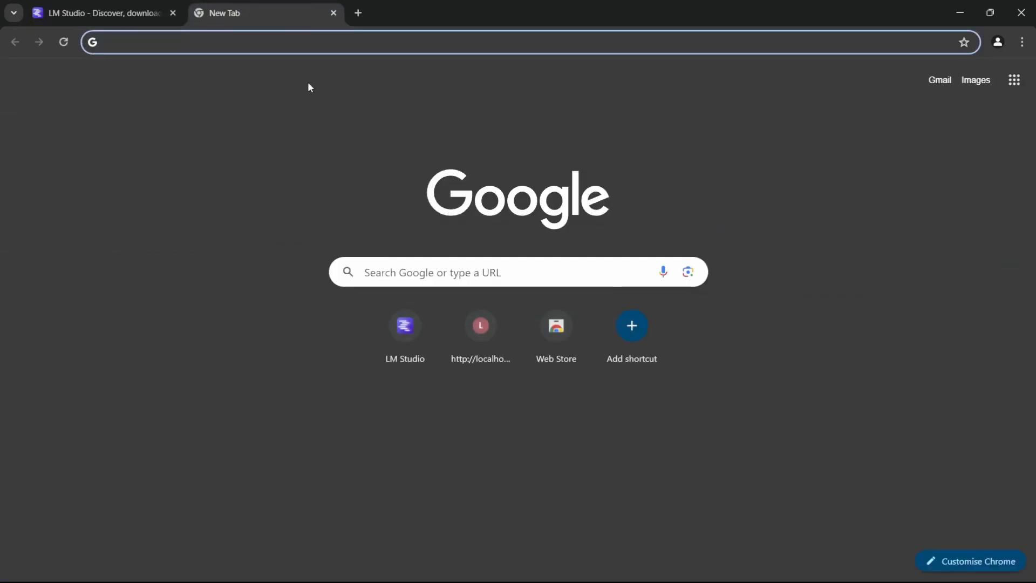
key(ctrl+v)
key(Return)
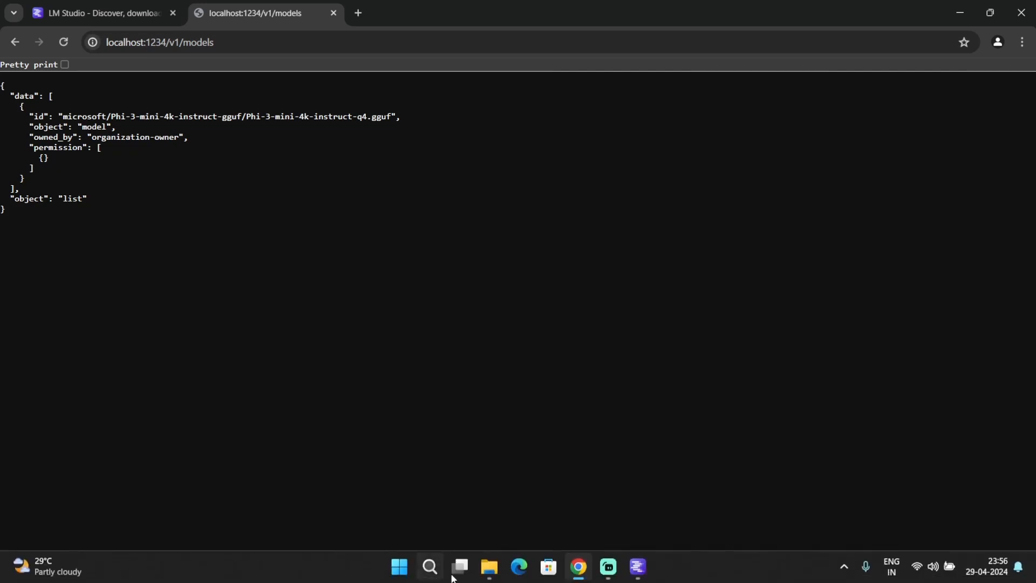
Switch back to LM Studio and stop the local inference server
mouse_move(609, 568)
click(597, 448)
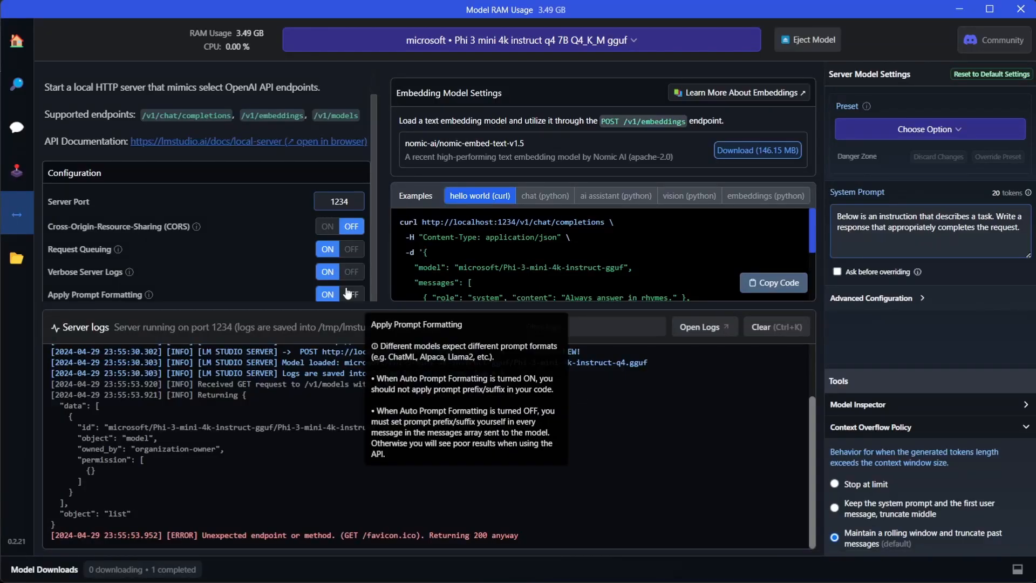
scroll(346, 302, down, 1)
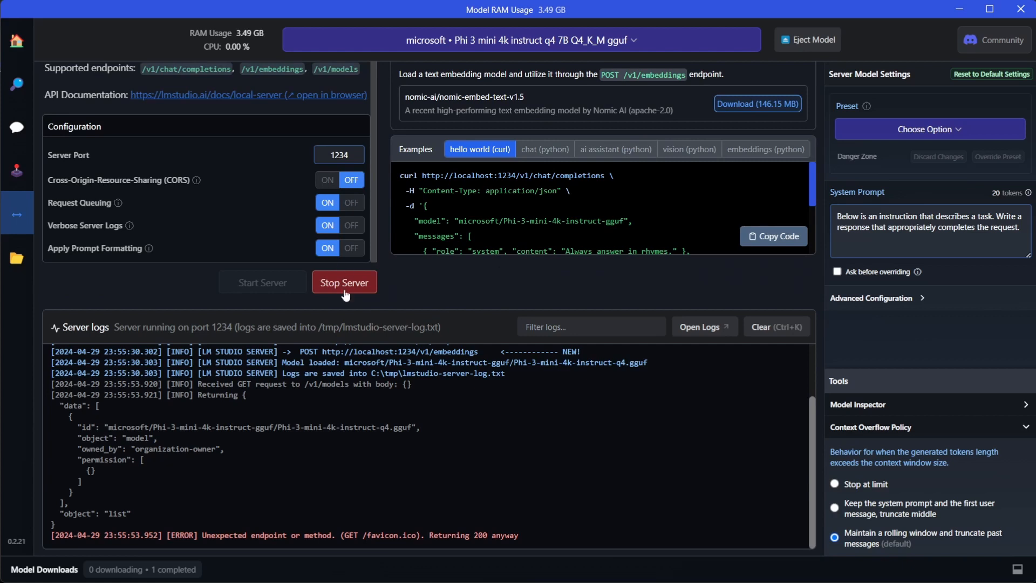